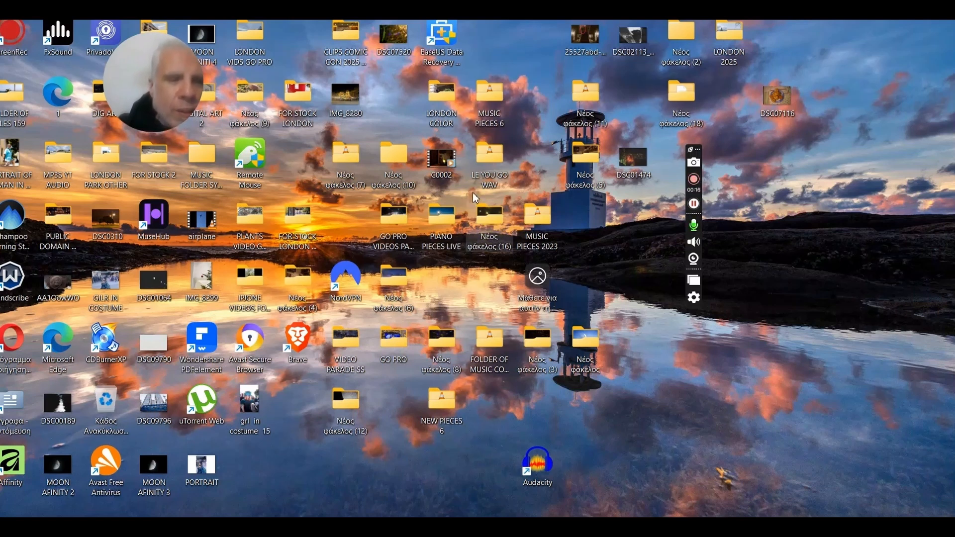
pyautogui.click(221, 164)
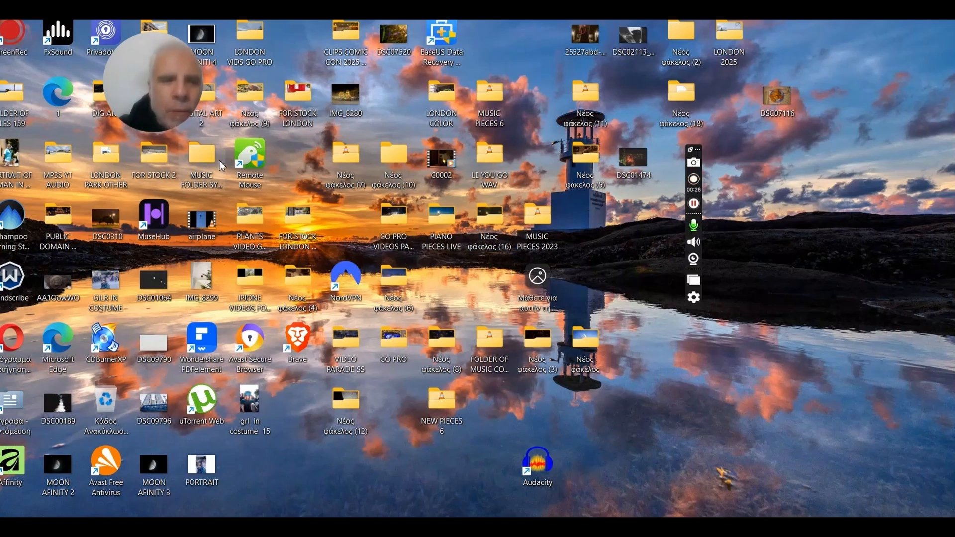
pyautogui.click(279, 116)
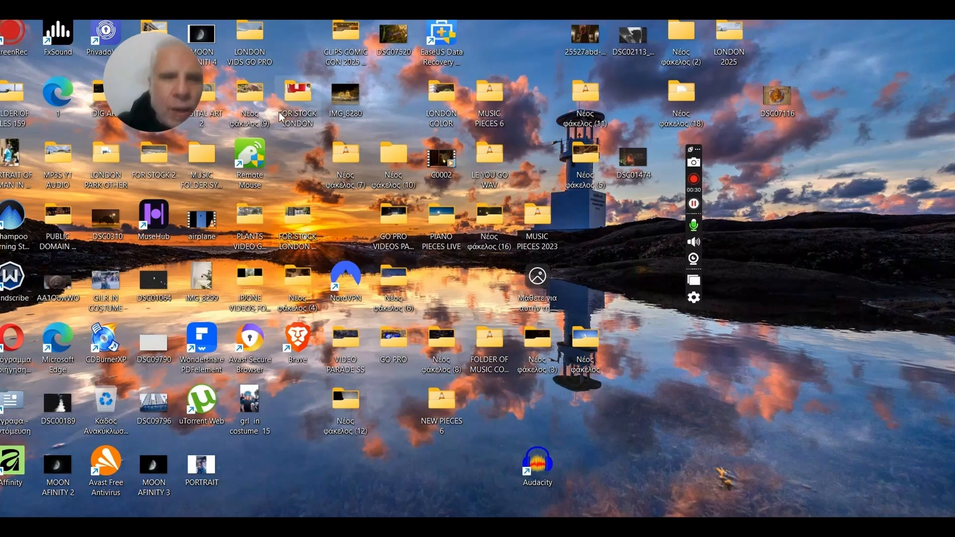
pyautogui.click(280, 113)
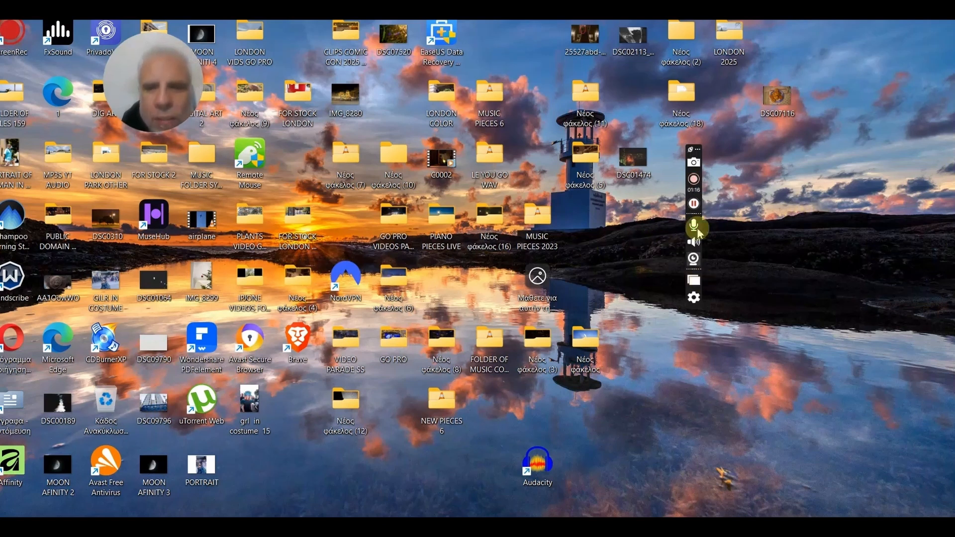
pyautogui.click(694, 204)
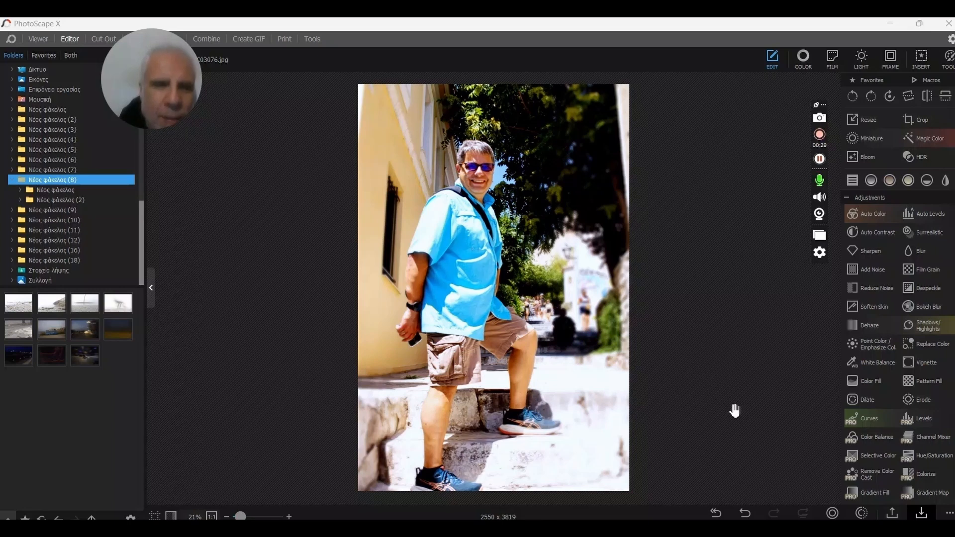
pyautogui.click(662, 396)
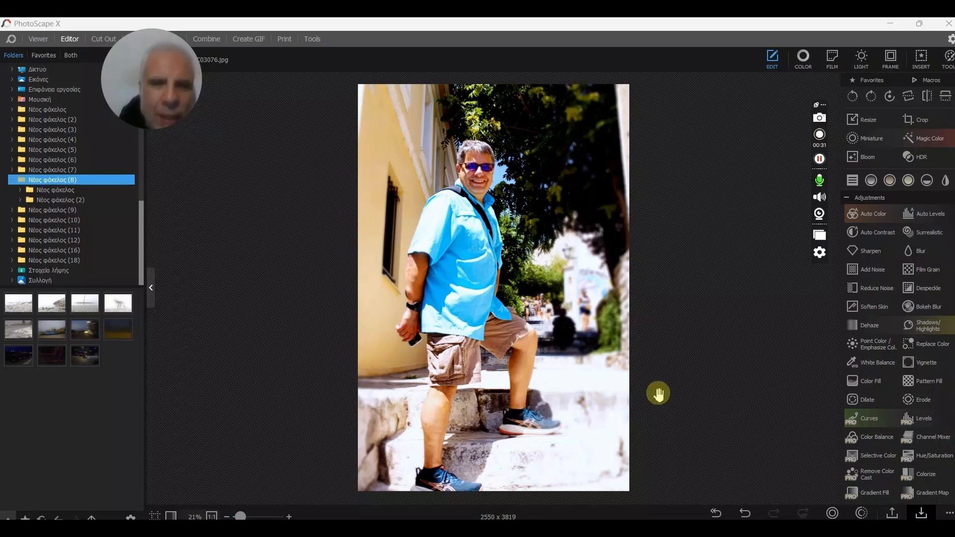
pyautogui.click(658, 393)
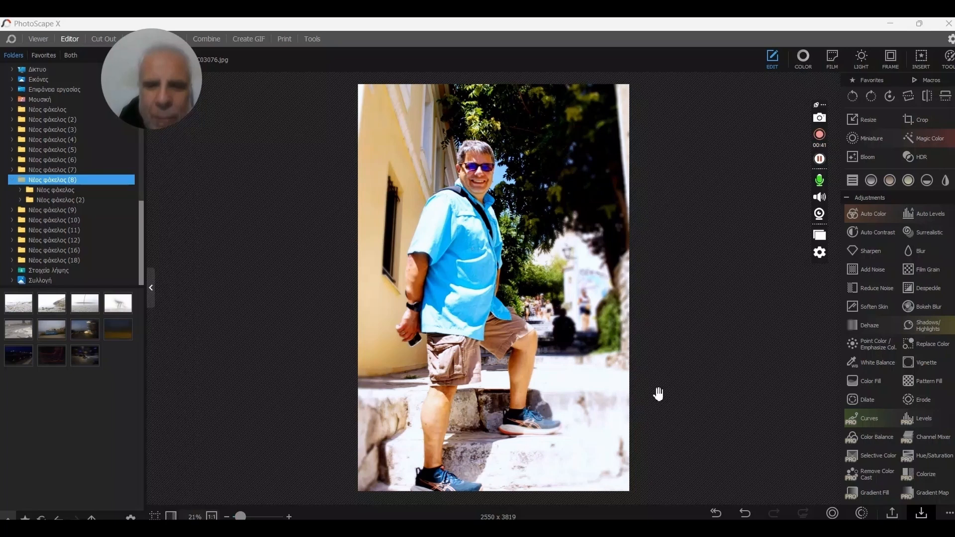
pyautogui.click(657, 392)
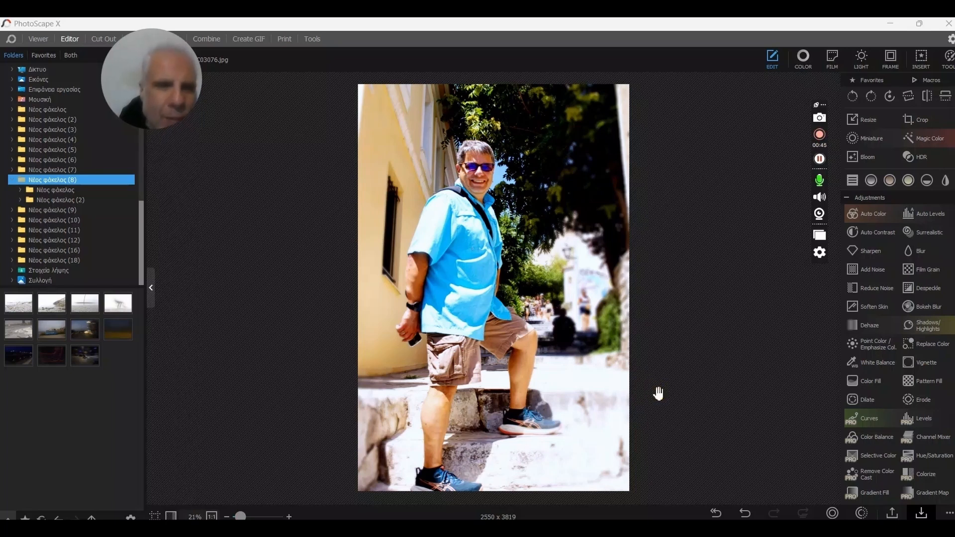
pyautogui.click(658, 393)
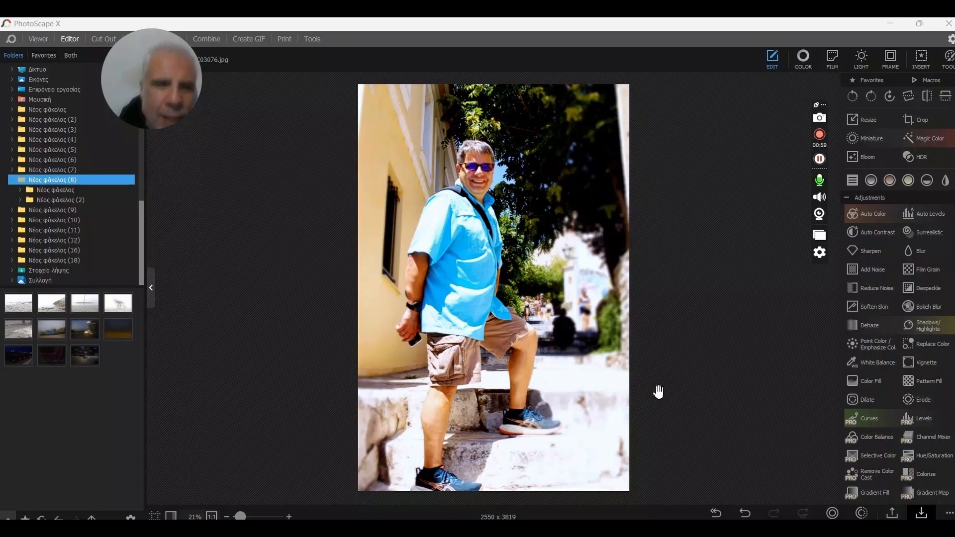
pyautogui.click(658, 391)
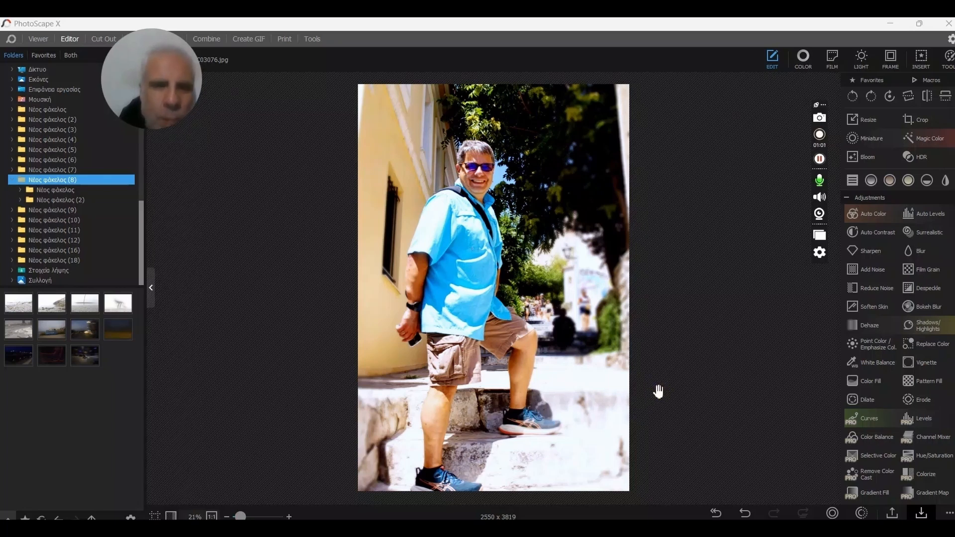
pyautogui.moveTo(658, 391); pyautogui.dragTo(575, 350)
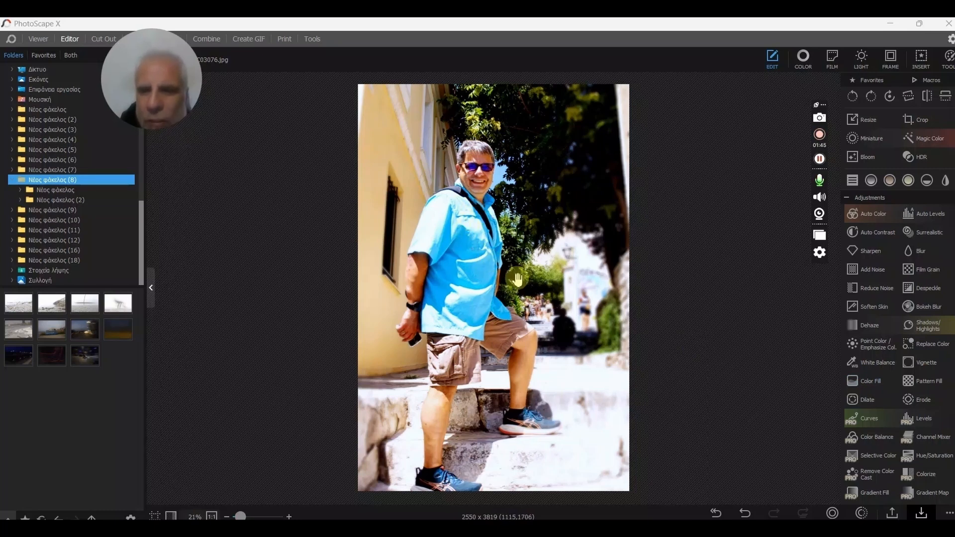
# Start a Color Fill on the portrait photo with a brush mask and set the fill color to bright blue
pyautogui.click(870, 386)
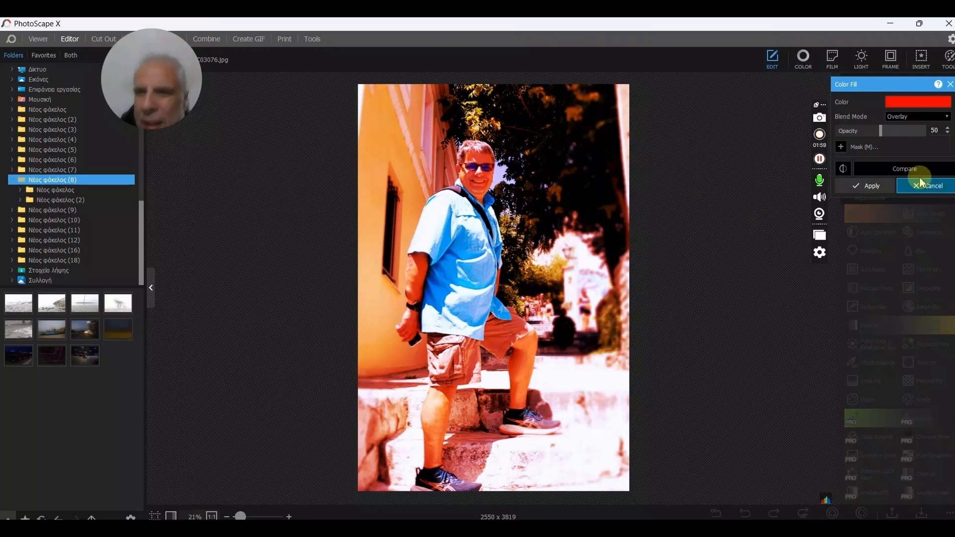
pyautogui.click(841, 146)
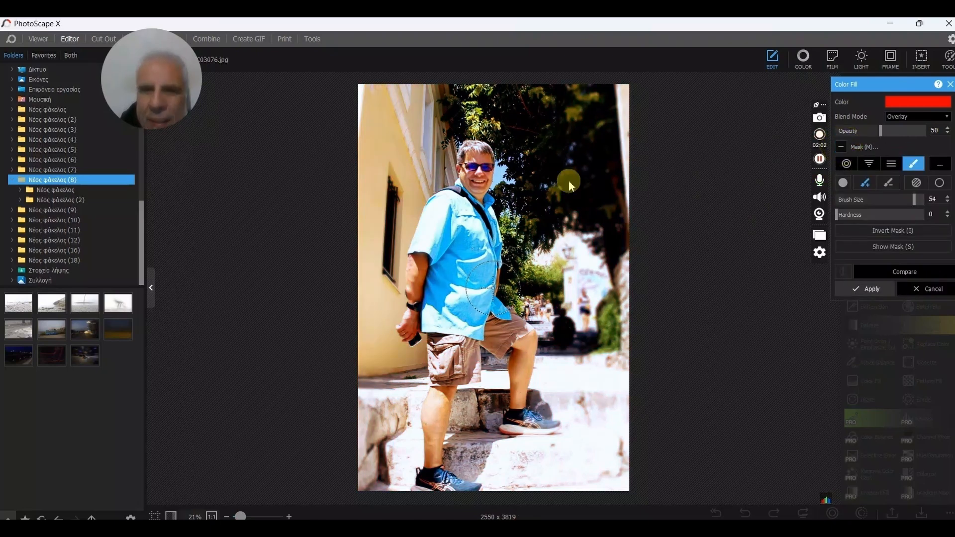
pyautogui.click(918, 102)
pyautogui.click(947, 214)
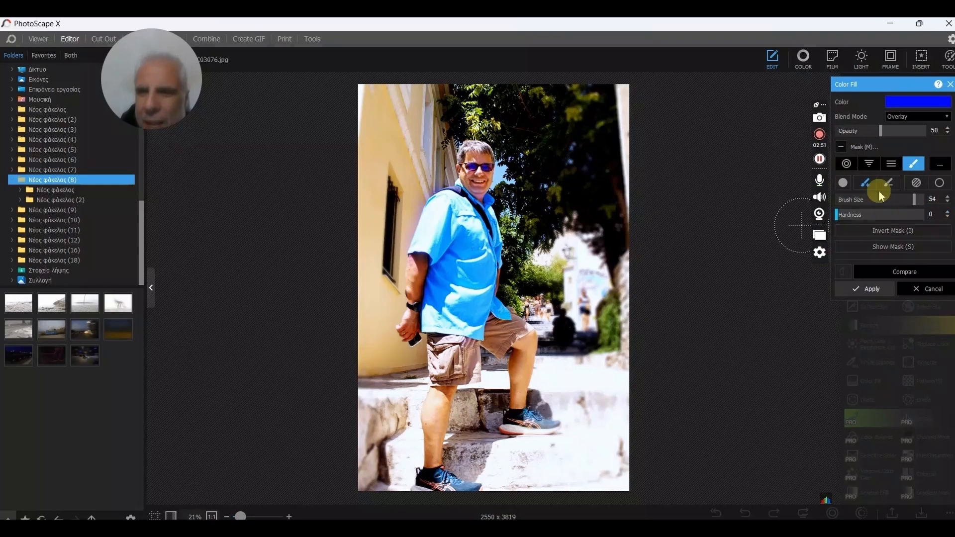
# Paint the Color Fill mask over the man's shirt with the brush and apply the blue fill
pyautogui.click(863, 186)
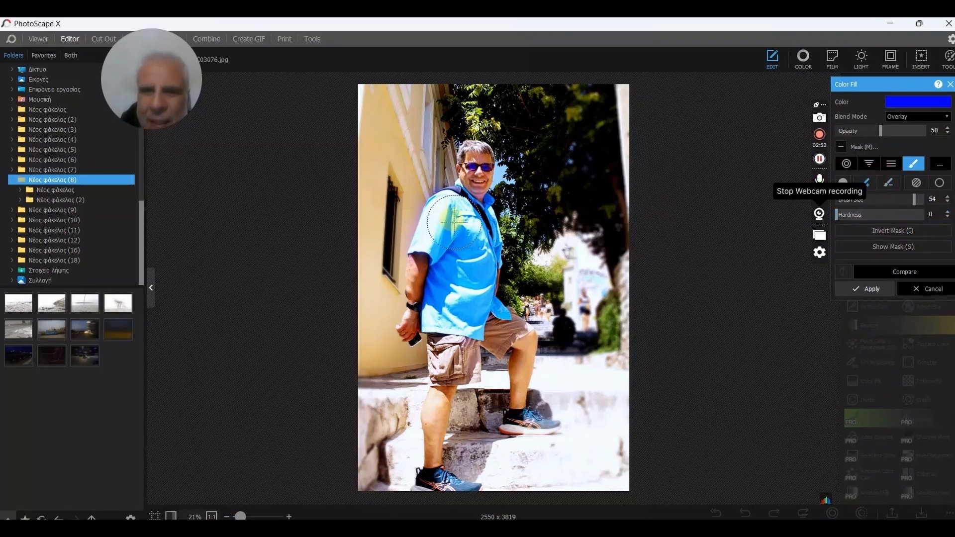
pyautogui.click(437, 237)
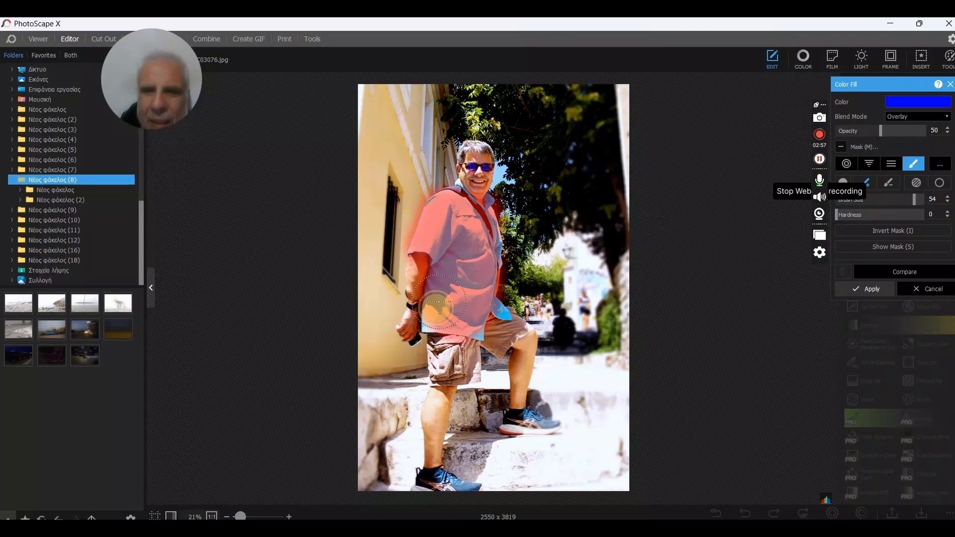
pyautogui.moveTo(477, 310)
pyautogui.mouseDown()
pyautogui.moveTo(485, 316)
pyautogui.moveTo(475, 318)
pyautogui.mouseUp()
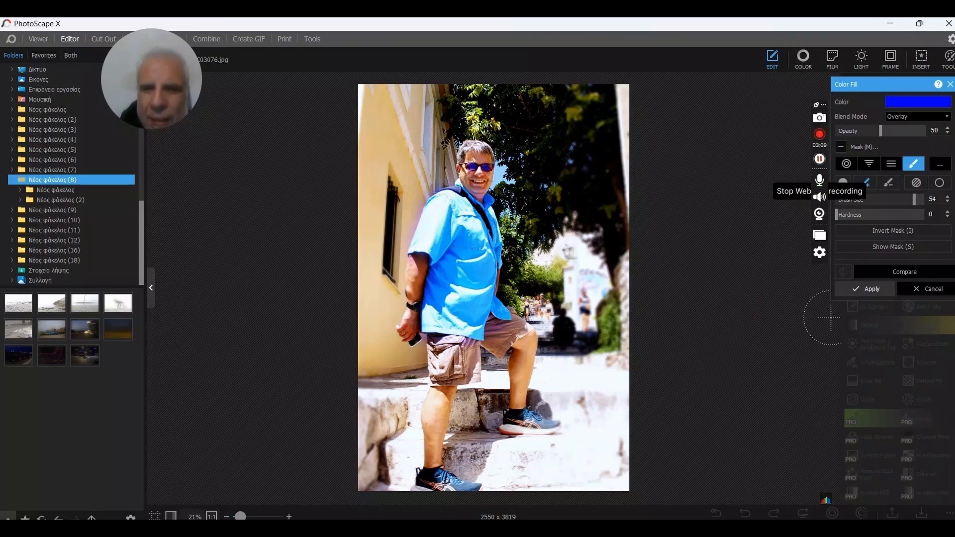
pyautogui.click(878, 291)
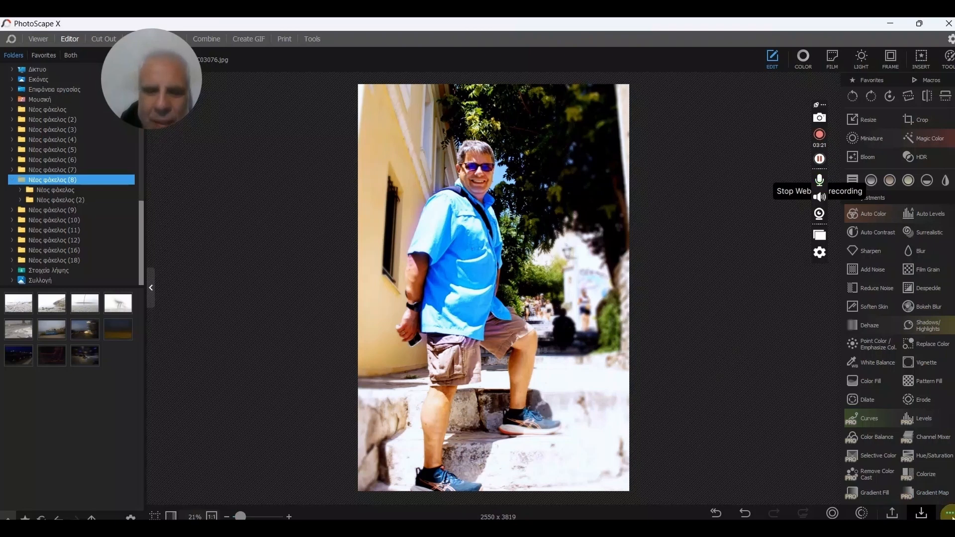
# Switch to the downloads folder in File Explorer and open the photo _DSC0455.NEF in the PhotoScape X editor
pyautogui.moveTo(570, 518)
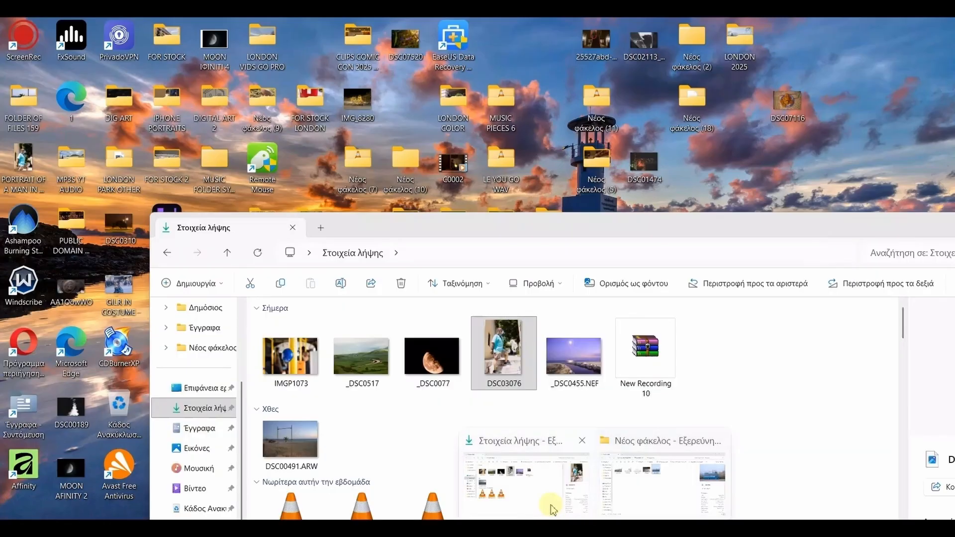
pyautogui.click(554, 510)
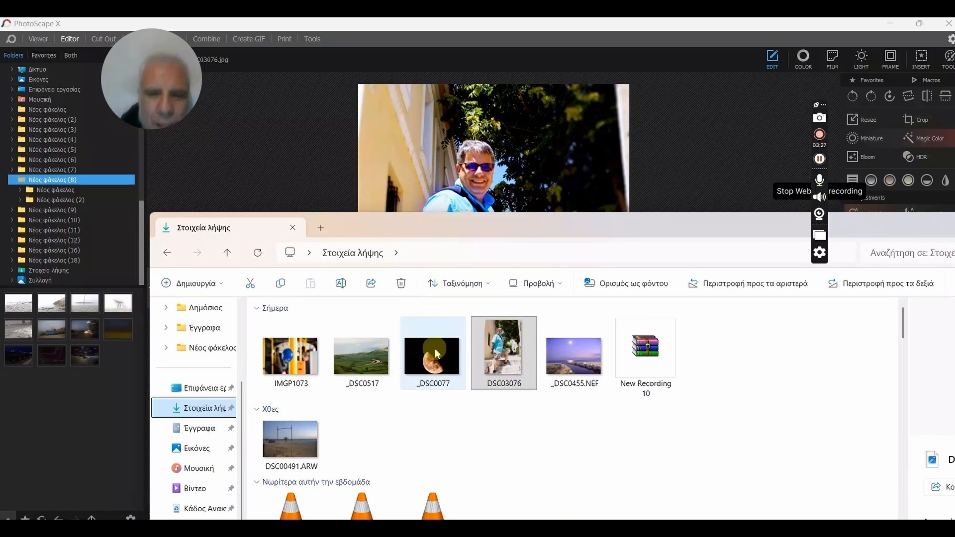
pyautogui.click(574, 356)
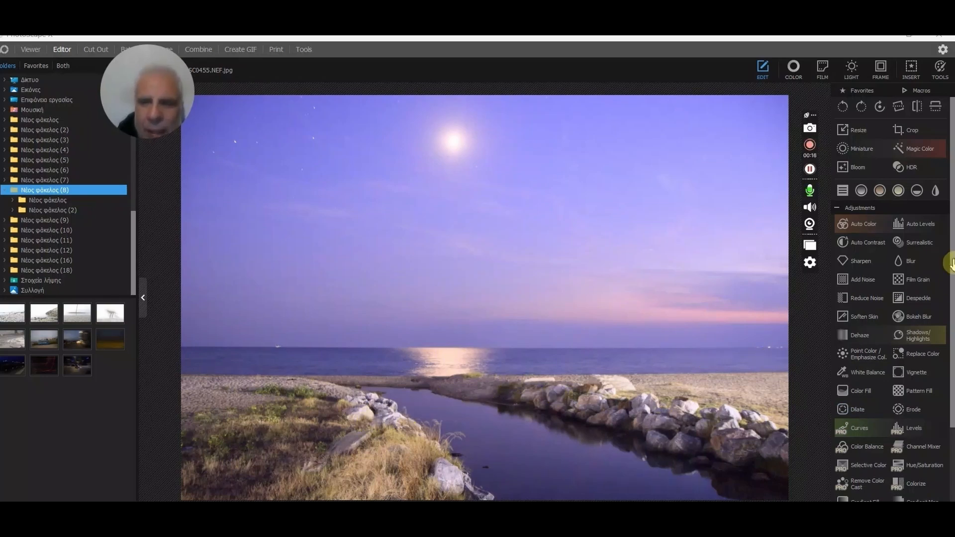
# Try a Color Fill on the moonlit seascape with the fill color set to bright blue
pyautogui.click(863, 392)
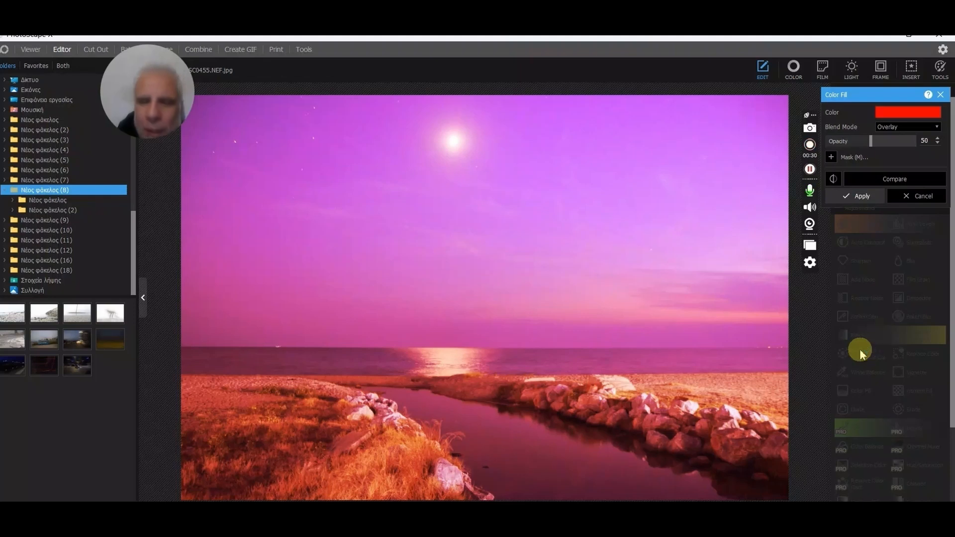
pyautogui.click(922, 111)
pyautogui.click(921, 110)
pyautogui.click(922, 110)
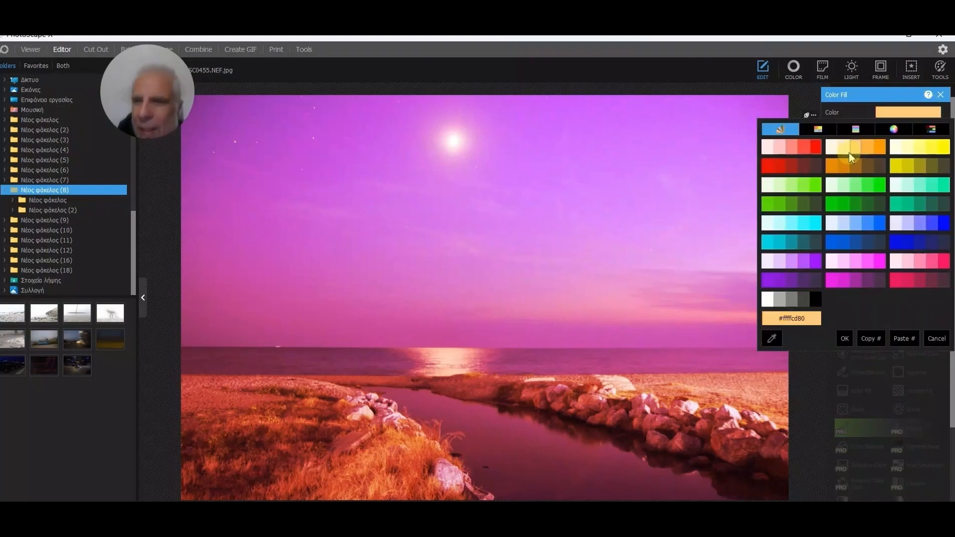
pyautogui.click(928, 112)
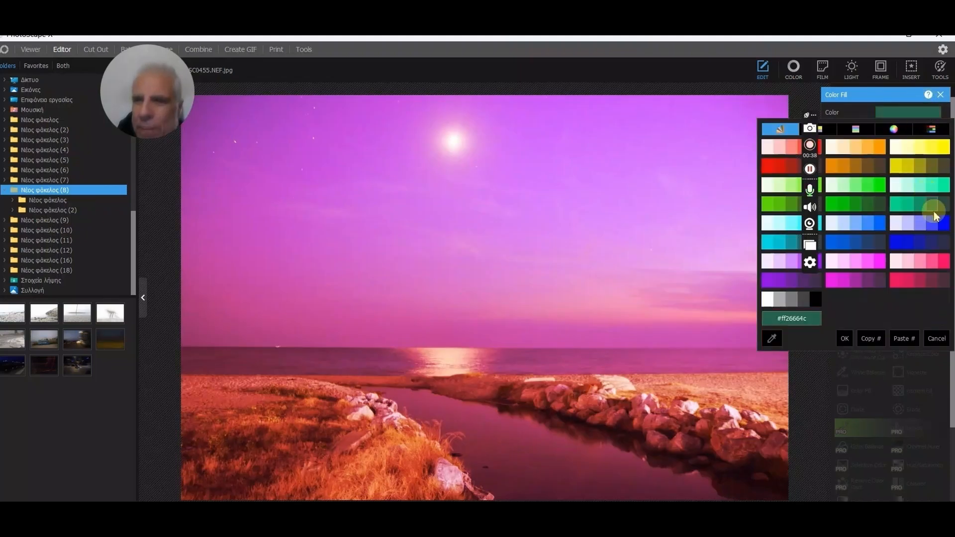
pyautogui.click(942, 225)
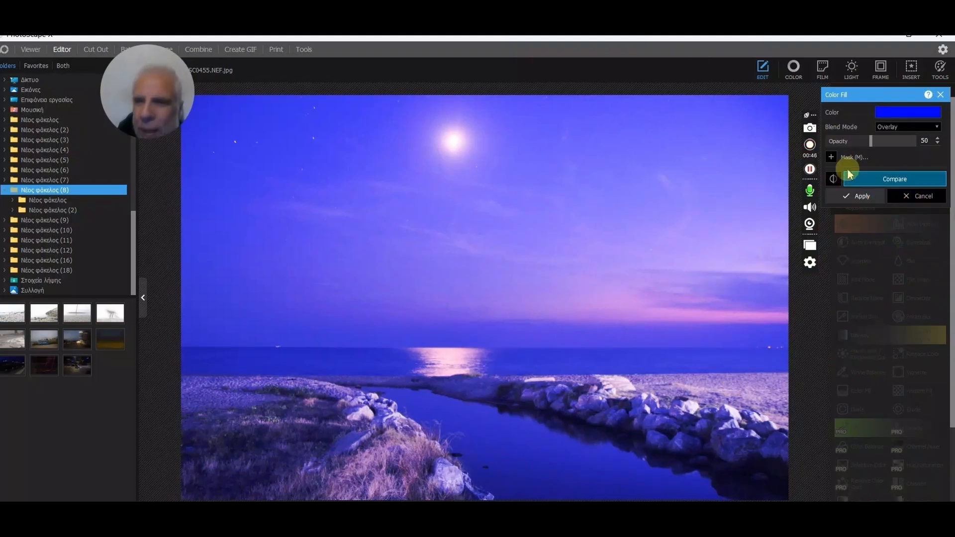
# Try masking the blue fill with brush strokes over the sea and the river channel, and discard the Color Fill
pyautogui.click(831, 158)
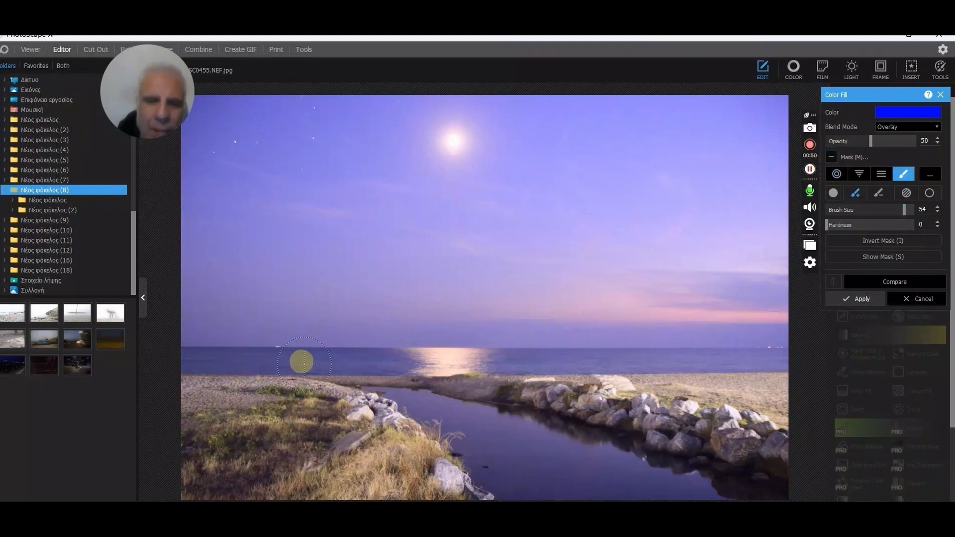
pyautogui.moveTo(183, 355); pyautogui.dragTo(870, 348)
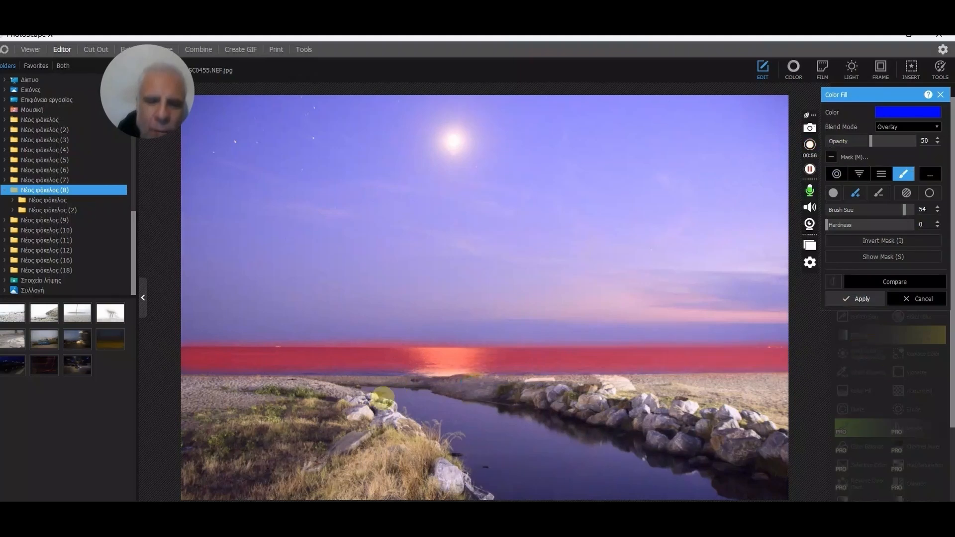
pyautogui.moveTo(360, 405)
pyautogui.mouseDown()
pyautogui.moveTo(477, 424)
pyautogui.moveTo(406, 392)
pyautogui.moveTo(567, 427)
pyautogui.moveTo(645, 456)
pyautogui.moveTo(751, 516)
pyautogui.moveTo(624, 458)
pyautogui.moveTo(571, 444)
pyautogui.moveTo(542, 449)
pyautogui.moveTo(578, 485)
pyautogui.moveTo(566, 492)
pyautogui.moveTo(462, 446)
pyautogui.moveTo(575, 488)
pyautogui.moveTo(487, 439)
pyautogui.moveTo(768, 510)
pyautogui.moveTo(538, 509)
pyautogui.moveTo(478, 462)
pyautogui.moveTo(635, 482)
pyautogui.mouseUp()
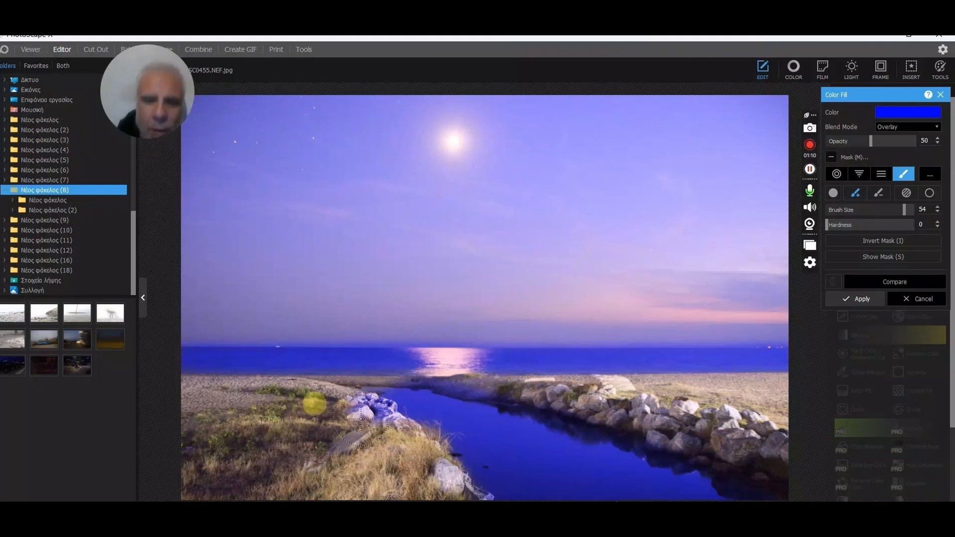
pyautogui.click(927, 300)
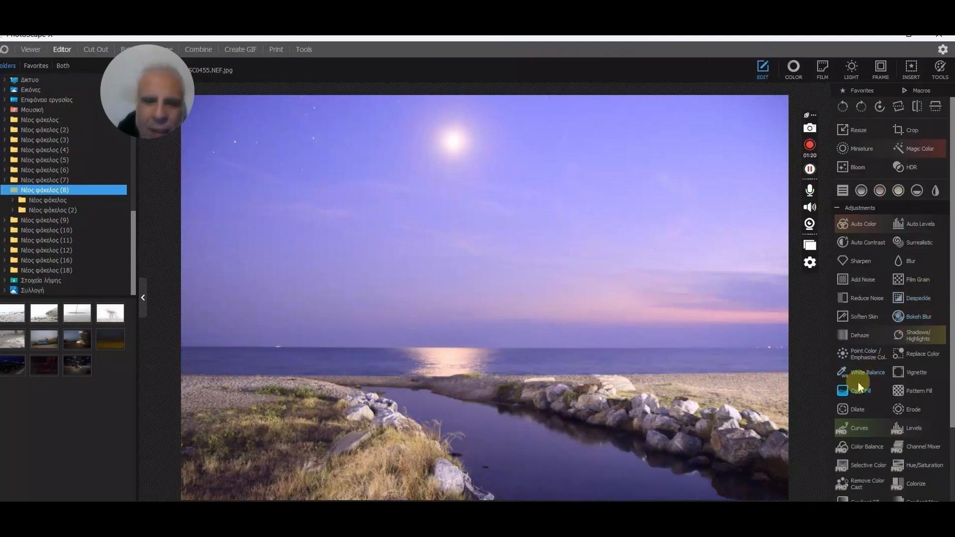
# Load the moon photo _DSC0077 from the downloads folder into the editor and minimize the File Explorer window
pyautogui.moveTo(565, 500)
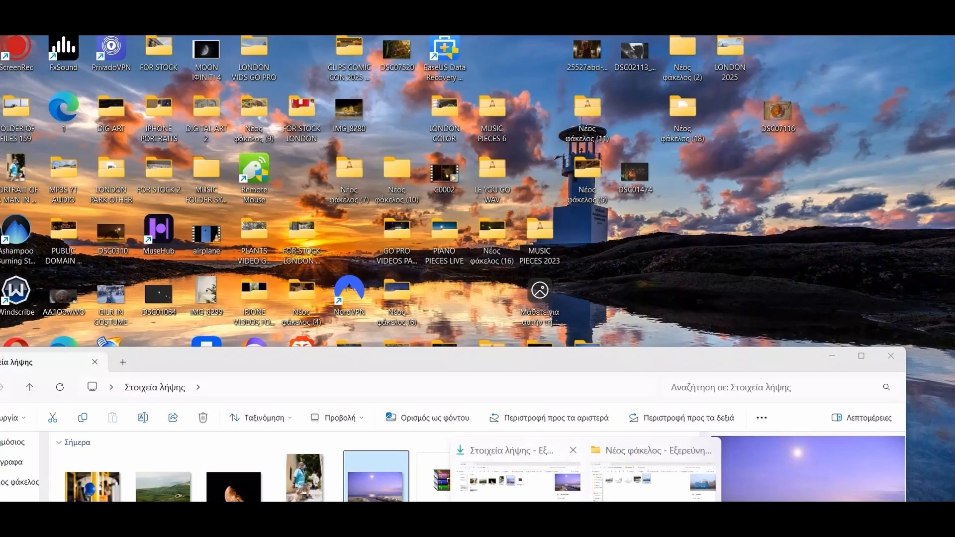
pyautogui.click(559, 480)
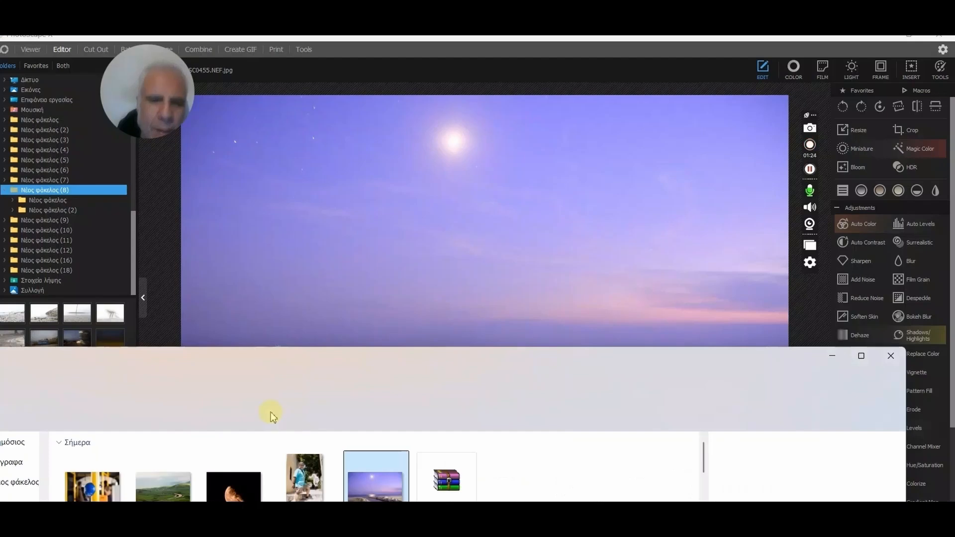
pyautogui.moveTo(314, 331); pyautogui.dragTo(367, 274)
pyautogui.click(469, 299)
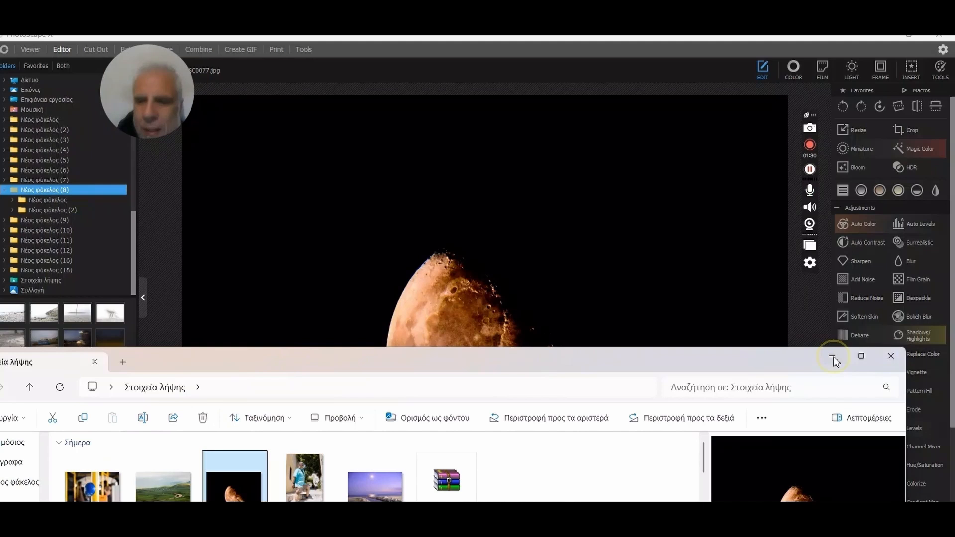
pyautogui.click(833, 357)
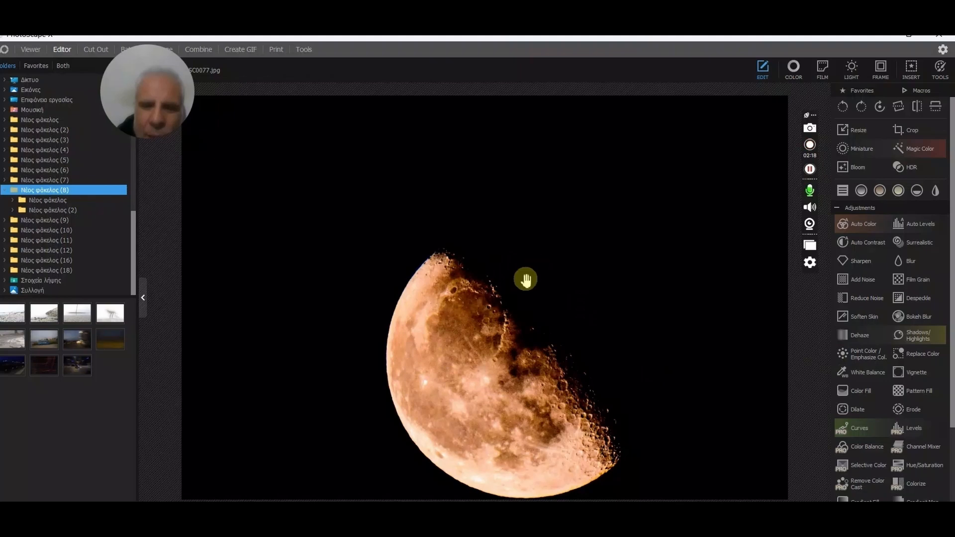
# Start a Color Fill on the moon photo and set the fill color to black (#ff000000)
pyautogui.click(874, 395)
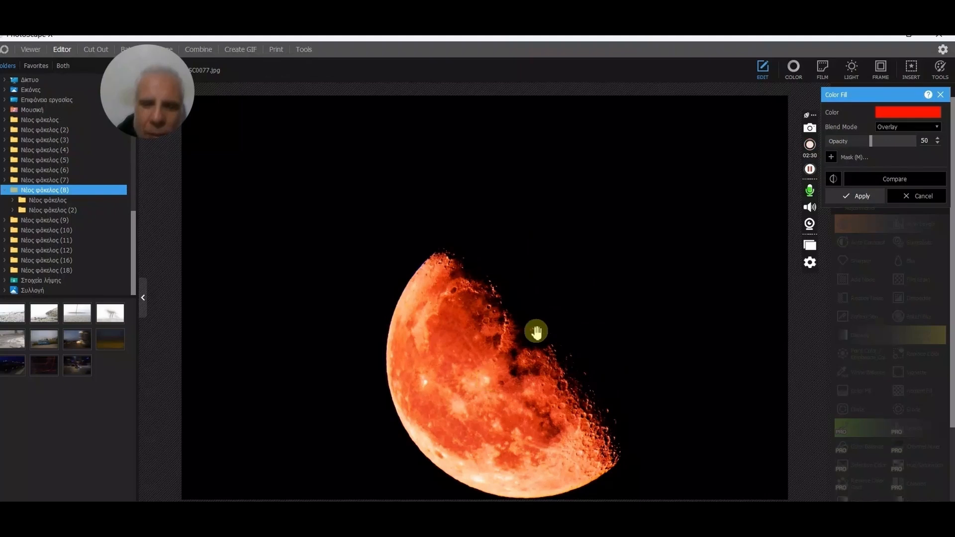
pyautogui.click(927, 118)
pyautogui.click(815, 299)
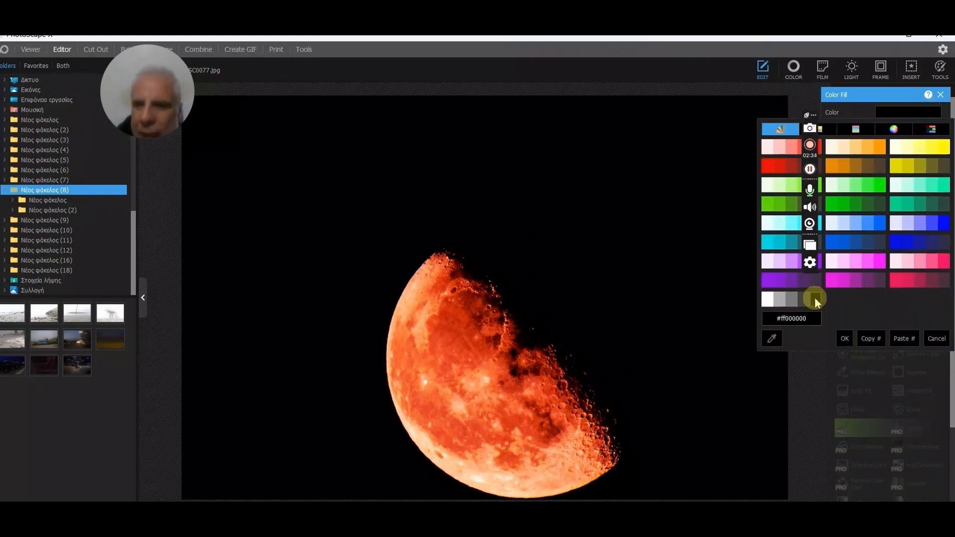
pyautogui.click(816, 299)
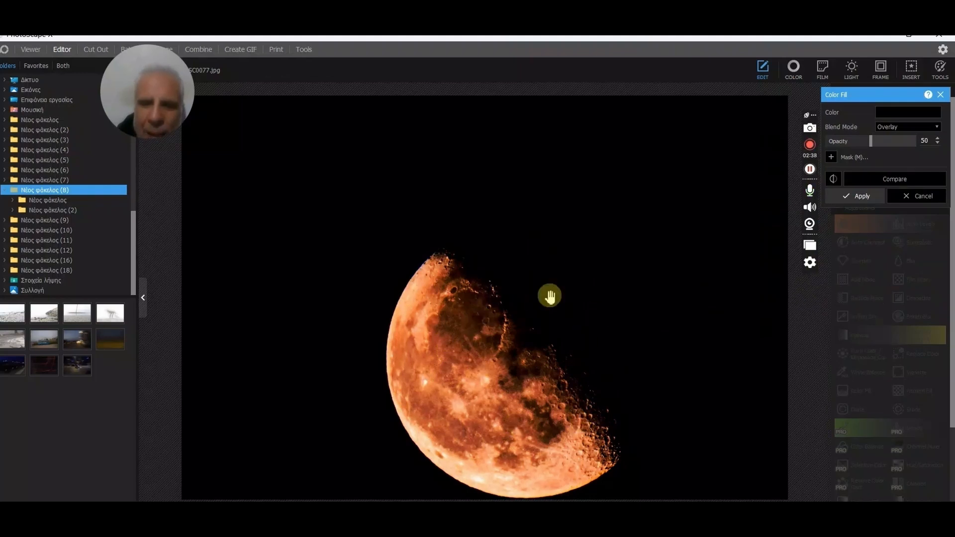
# Add a brush mask to the black Color Fill and paint it over the lit surface of the moon
pyautogui.click(831, 157)
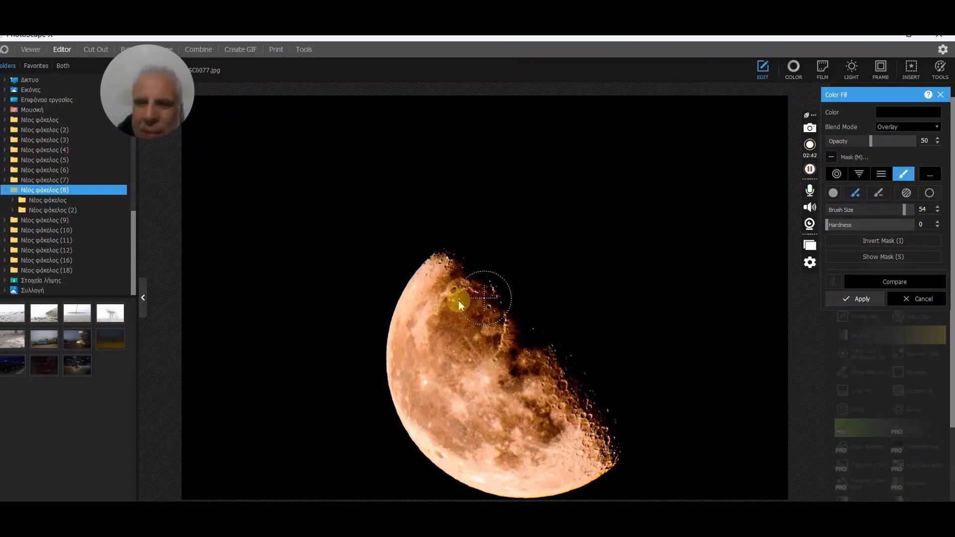
pyautogui.moveTo(459, 303)
pyautogui.mouseDown()
pyautogui.moveTo(486, 284)
pyautogui.moveTo(401, 352)
pyautogui.moveTo(447, 363)
pyautogui.moveTo(448, 406)
pyautogui.moveTo(524, 427)
pyautogui.mouseUp()
pyautogui.moveTo(442, 298)
pyautogui.mouseDown()
pyautogui.moveTo(531, 388)
pyautogui.moveTo(554, 437)
pyautogui.moveTo(521, 399)
pyautogui.moveTo(575, 404)
pyautogui.moveTo(584, 438)
pyautogui.moveTo(560, 453)
pyautogui.moveTo(489, 429)
pyautogui.moveTo(430, 313)
pyautogui.moveTo(412, 306)
pyautogui.moveTo(426, 303)
pyautogui.moveTo(425, 281)
pyautogui.moveTo(415, 342)
pyautogui.moveTo(436, 396)
pyautogui.moveTo(398, 346)
pyautogui.moveTo(478, 463)
pyautogui.moveTo(529, 486)
pyautogui.moveTo(422, 419)
pyautogui.moveTo(539, 484)
pyautogui.moveTo(590, 466)
pyautogui.moveTo(604, 438)
pyautogui.mouseUp()
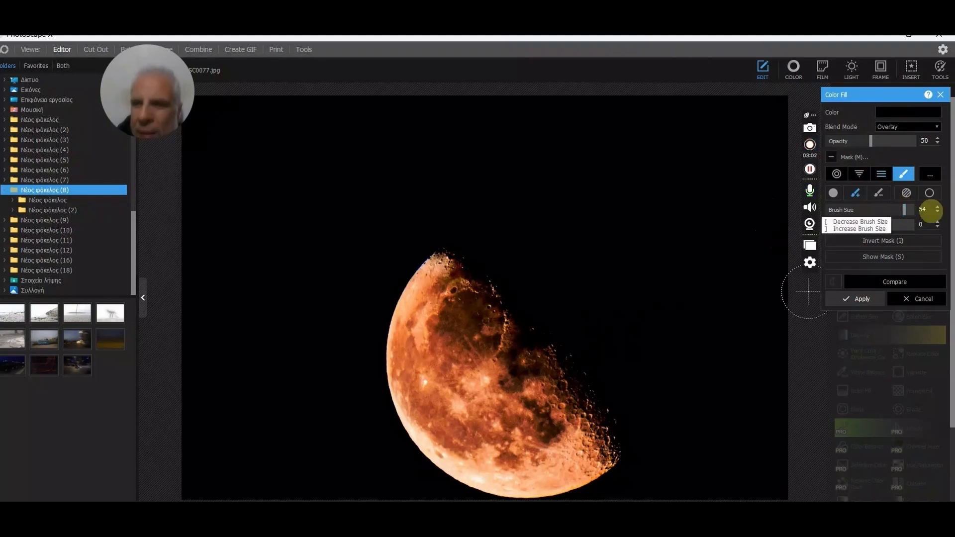
# Set the mask brush size to 51 and hardness to 44, brush more of the moon and its surroundings, and apply the Color Fill
pyautogui.moveTo(904, 210); pyautogui.dragTo(865, 227)
pyautogui.click(852, 227)
pyautogui.moveTo(476, 337)
pyautogui.mouseDown()
pyautogui.moveTo(505, 335)
pyautogui.moveTo(495, 353)
pyautogui.moveTo(454, 351)
pyautogui.moveTo(437, 394)
pyautogui.moveTo(442, 422)
pyautogui.moveTo(425, 374)
pyautogui.moveTo(443, 267)
pyautogui.moveTo(420, 290)
pyautogui.moveTo(409, 397)
pyautogui.moveTo(481, 458)
pyautogui.mouseUp()
pyautogui.click(865, 228)
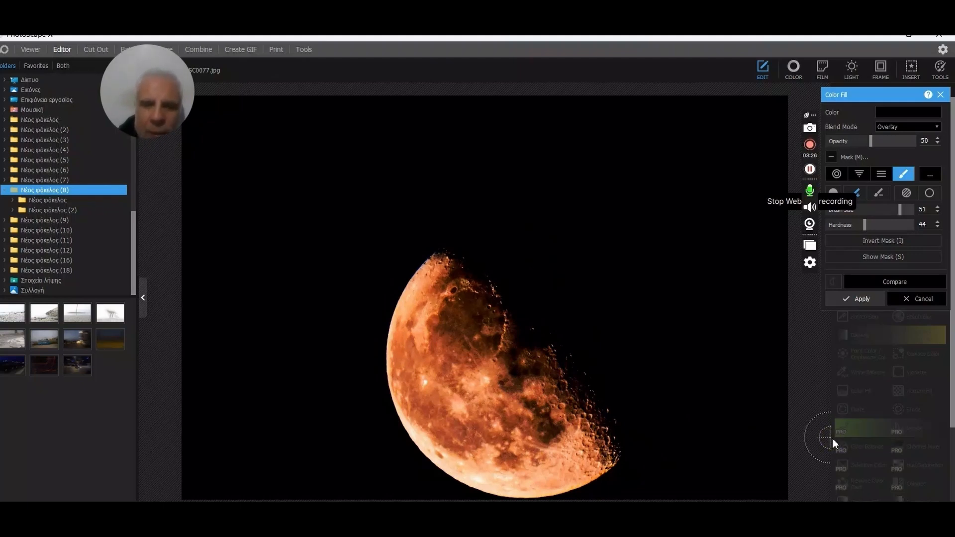
pyautogui.click(816, 468)
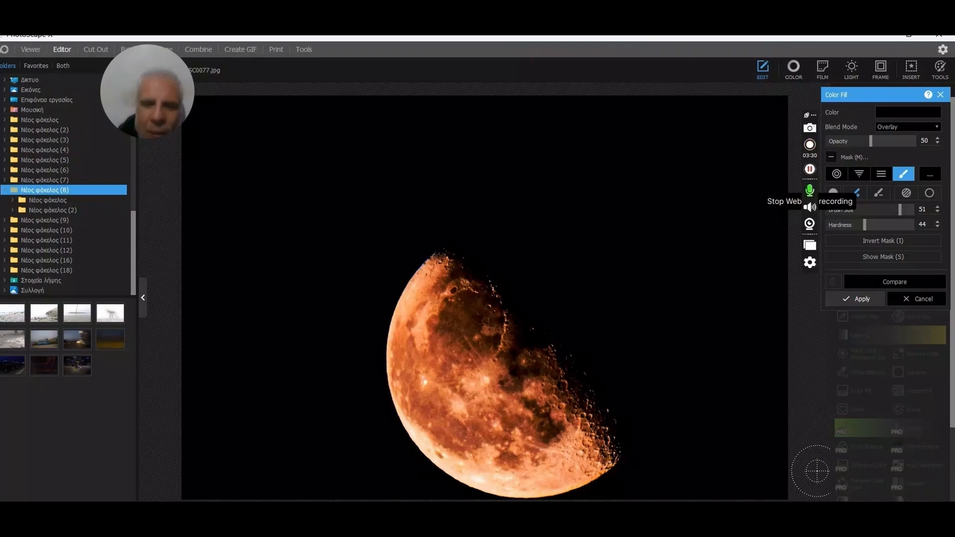
pyautogui.click(646, 415)
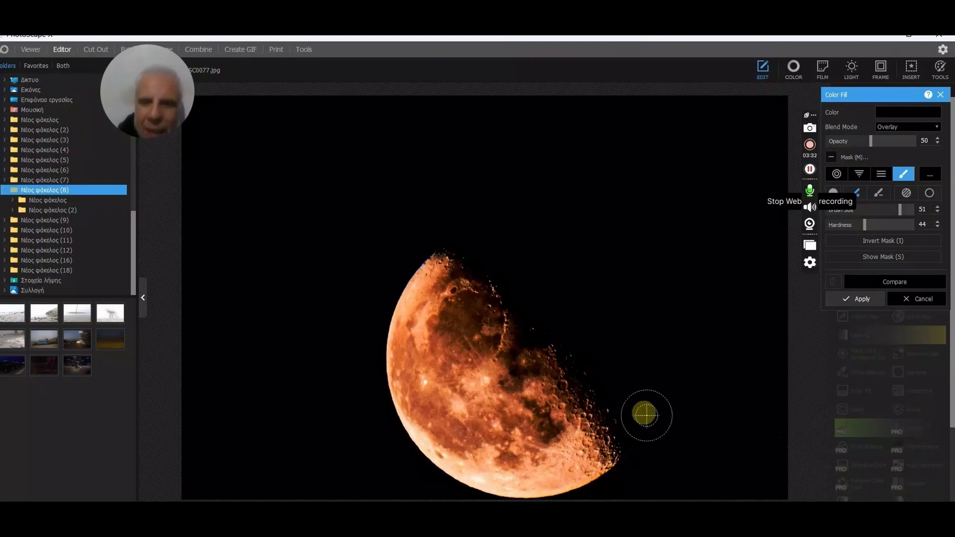
pyautogui.moveTo(646, 414)
pyautogui.mouseDown()
pyautogui.moveTo(494, 341)
pyautogui.moveTo(496, 324)
pyautogui.moveTo(494, 363)
pyautogui.moveTo(508, 327)
pyautogui.moveTo(490, 358)
pyautogui.moveTo(497, 323)
pyautogui.moveTo(634, 418)
pyautogui.moveTo(644, 422)
pyautogui.moveTo(652, 405)
pyautogui.mouseUp()
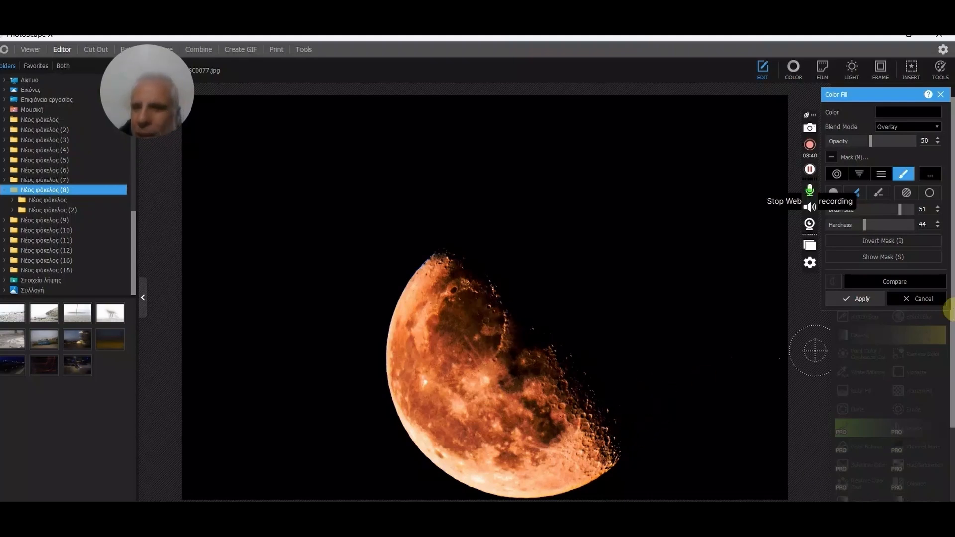
pyautogui.click(865, 301)
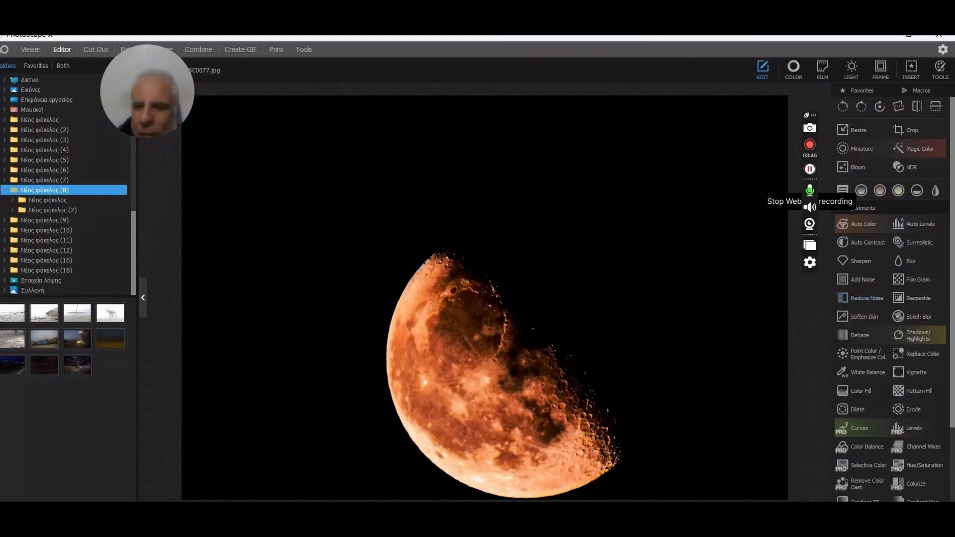
# Save the edited moon photo to the desktop as the JPEG file _DSC0077
pyautogui.click(921, 500)
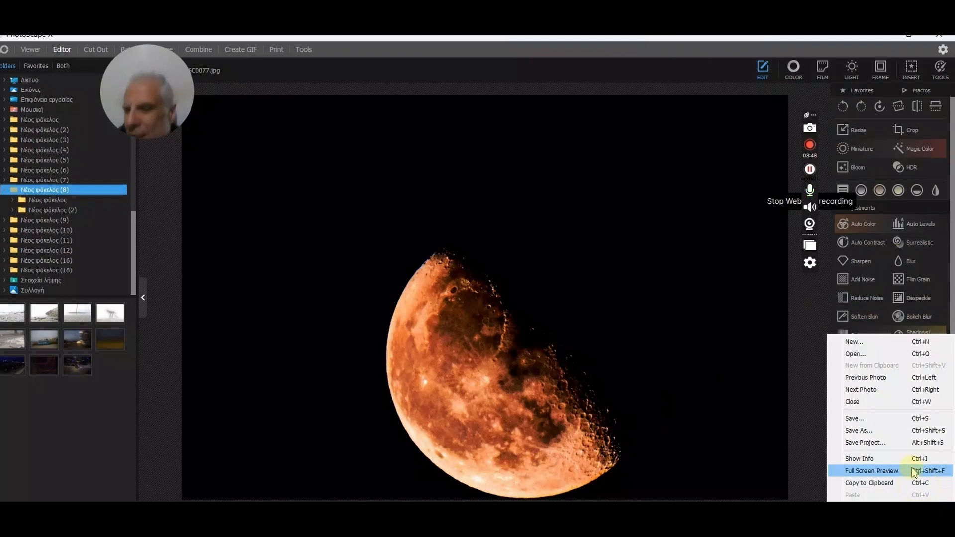
pyautogui.click(901, 434)
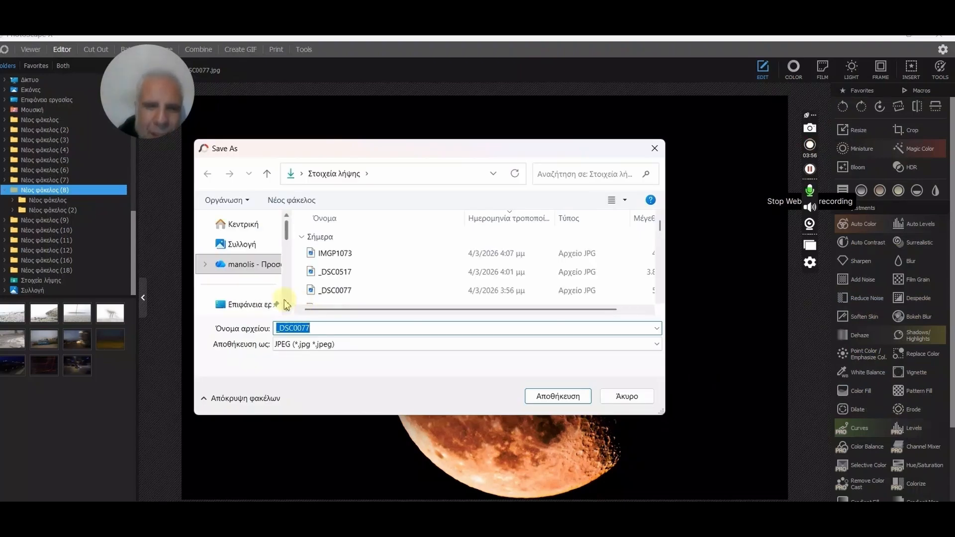
pyautogui.click(252, 304)
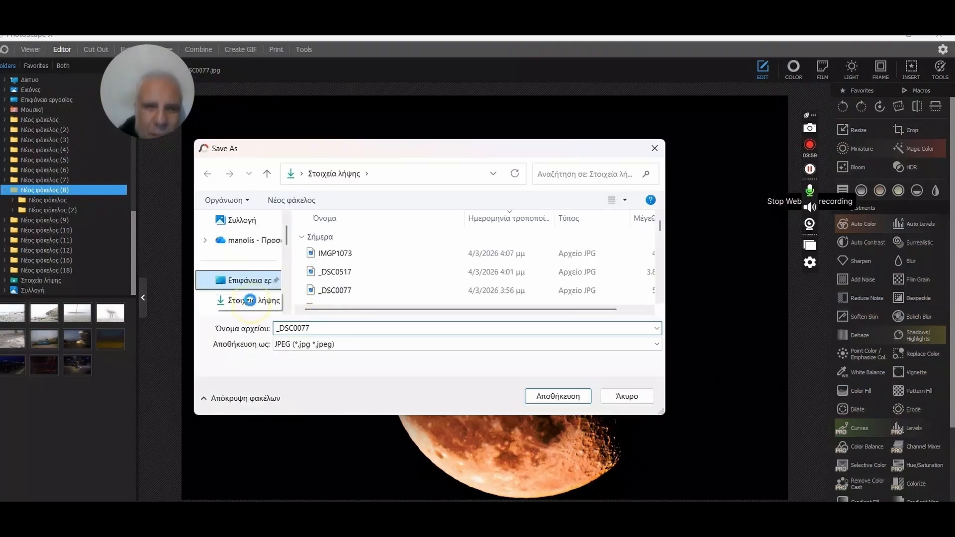
pyautogui.click(537, 396)
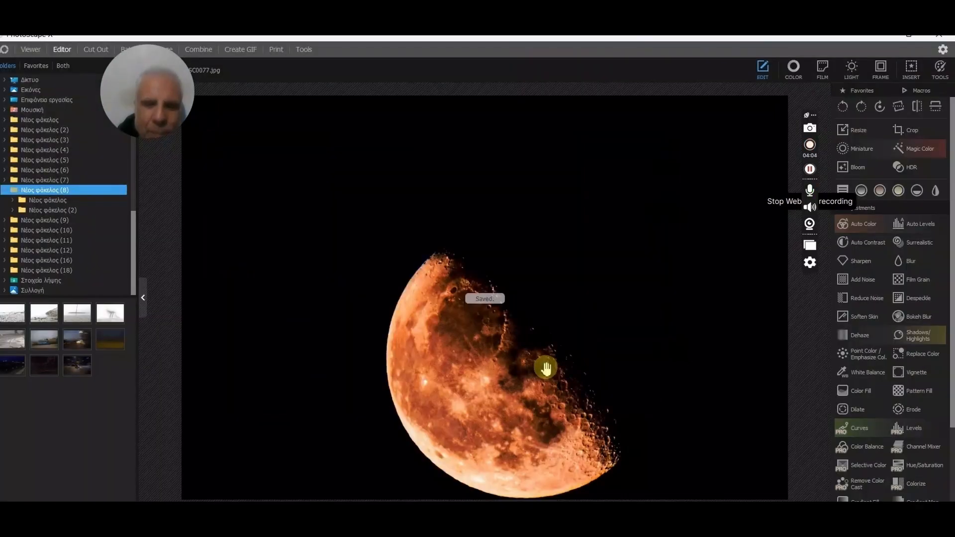
# Load the photo IMGP1073 from the downloads folder into the editor and minimize the File Explorer window
pyautogui.moveTo(586, 512)
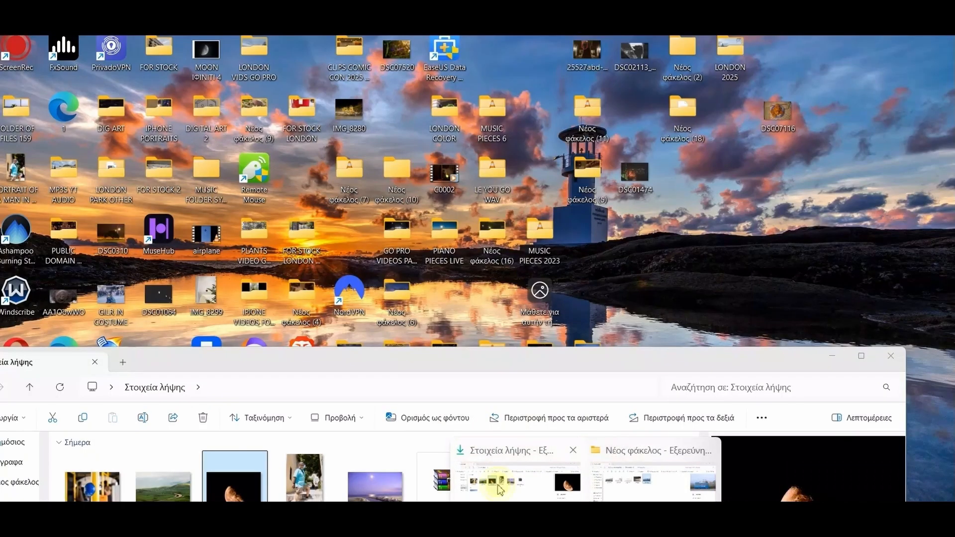
pyautogui.click(498, 485)
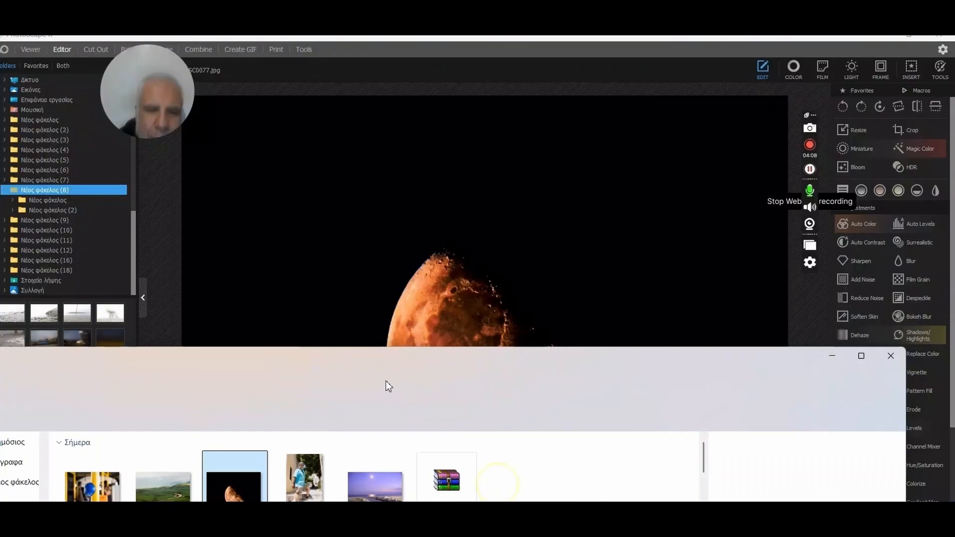
pyautogui.moveTo(377, 357); pyautogui.dragTo(486, 313)
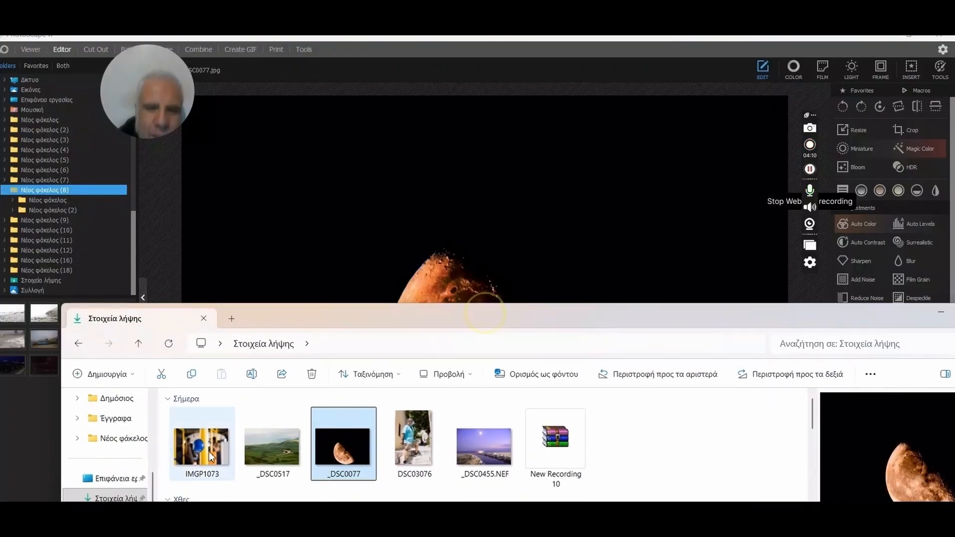
pyautogui.moveTo(211, 456); pyautogui.dragTo(434, 282)
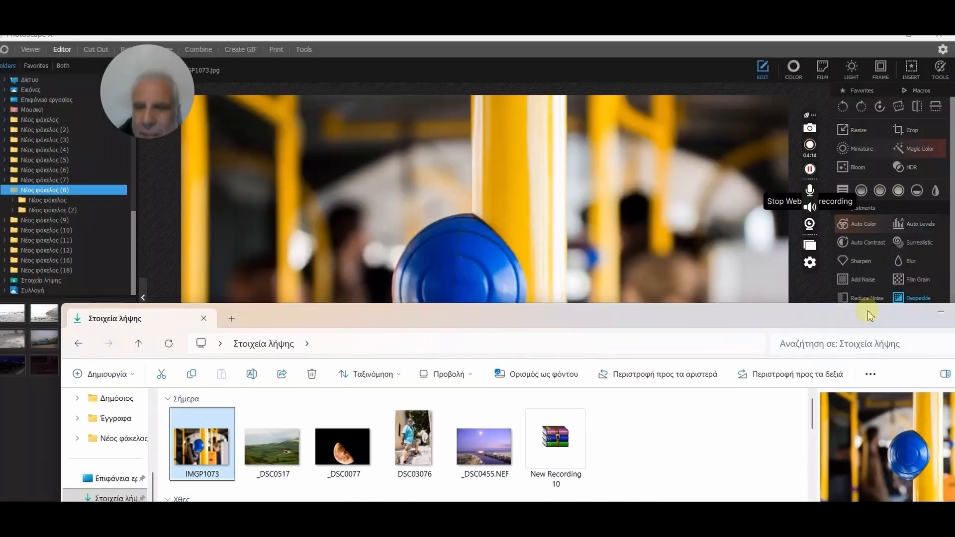
pyautogui.click(715, 338)
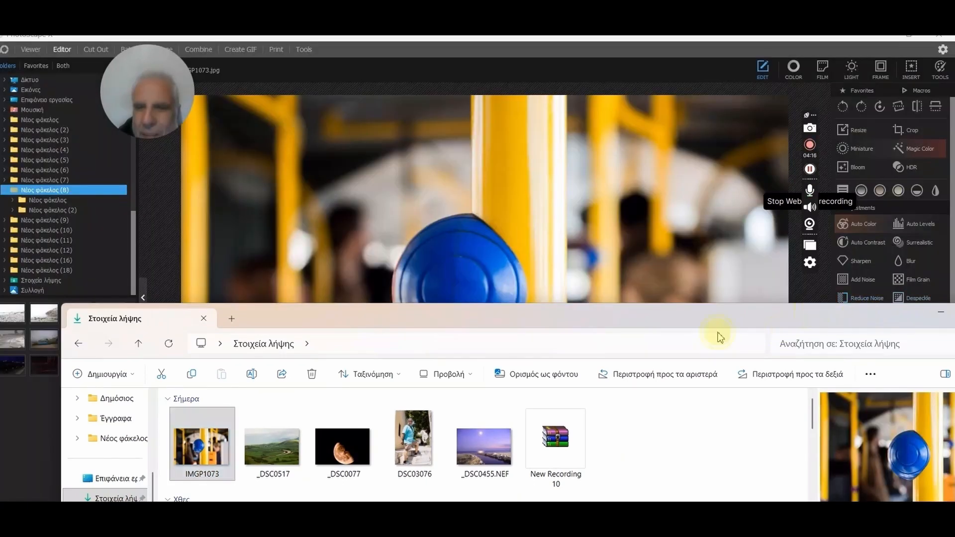
pyautogui.moveTo(720, 337); pyautogui.dragTo(771, 345)
pyautogui.click(759, 342)
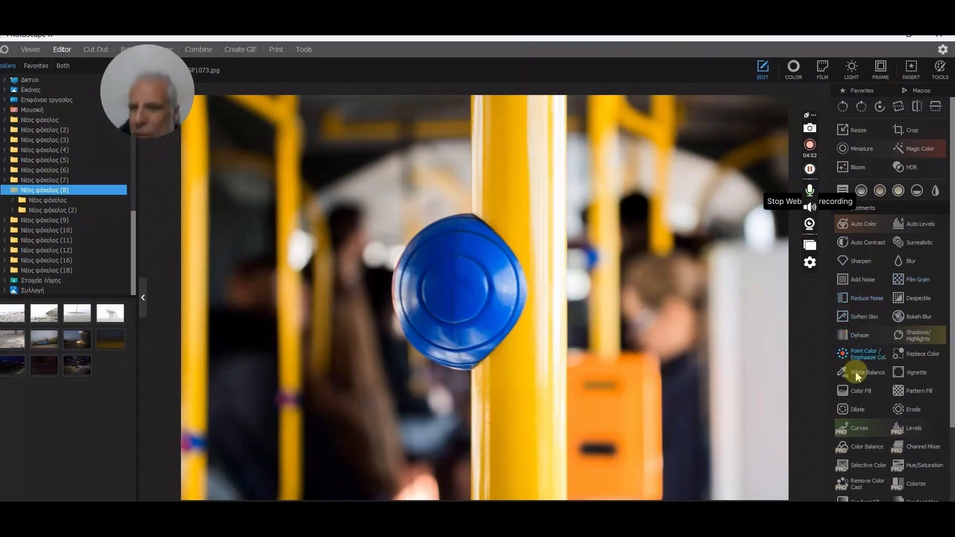
# Try a Color Fill on the bus interior photo with the fill color set to bright blue
pyautogui.click(854, 384)
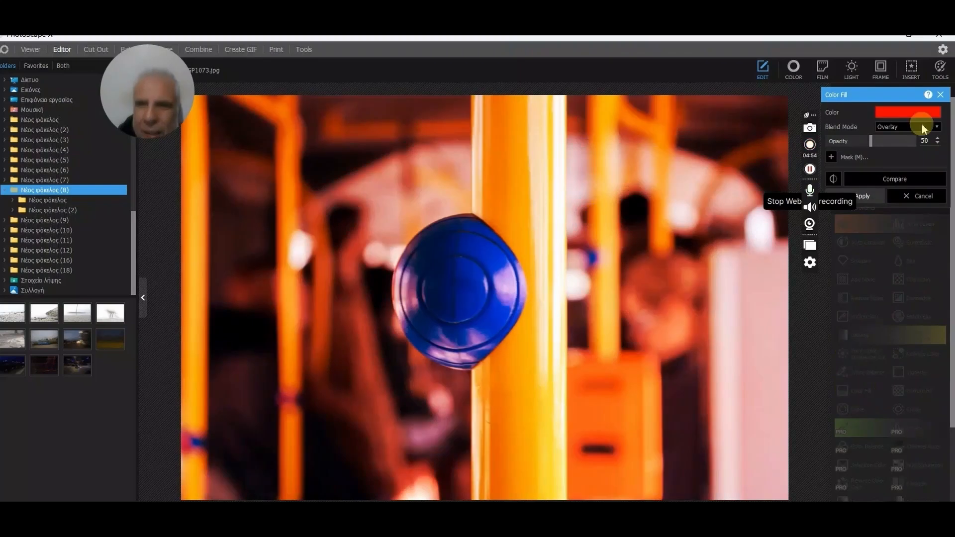
pyautogui.click(921, 113)
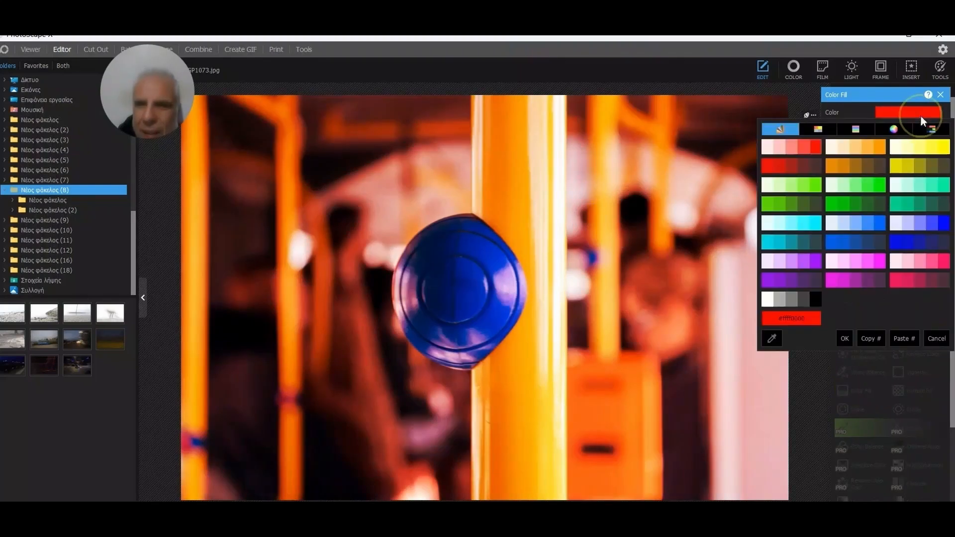
pyautogui.click(945, 226)
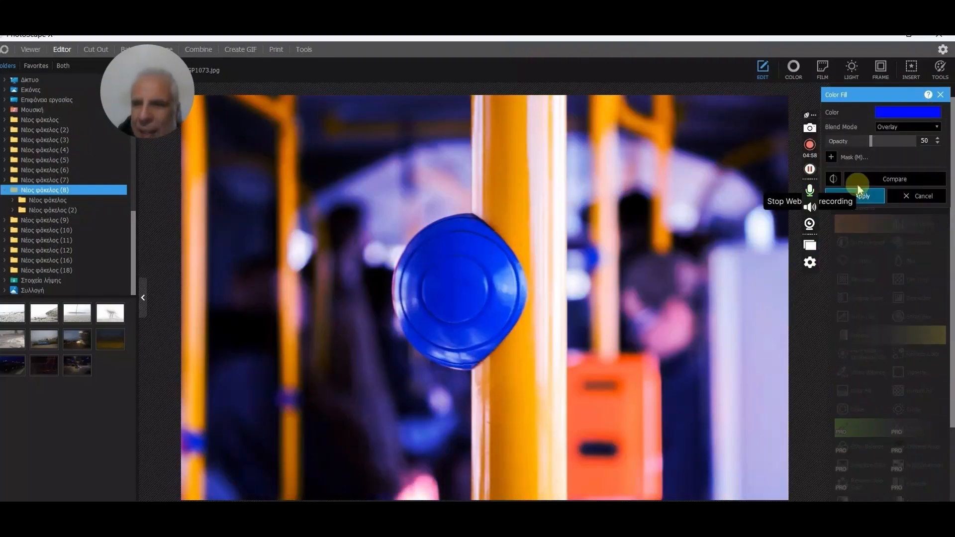
# Try masking the blue fill with brush strokes over the round blue object on the pole, and discard the Color Fill
pyautogui.click(830, 158)
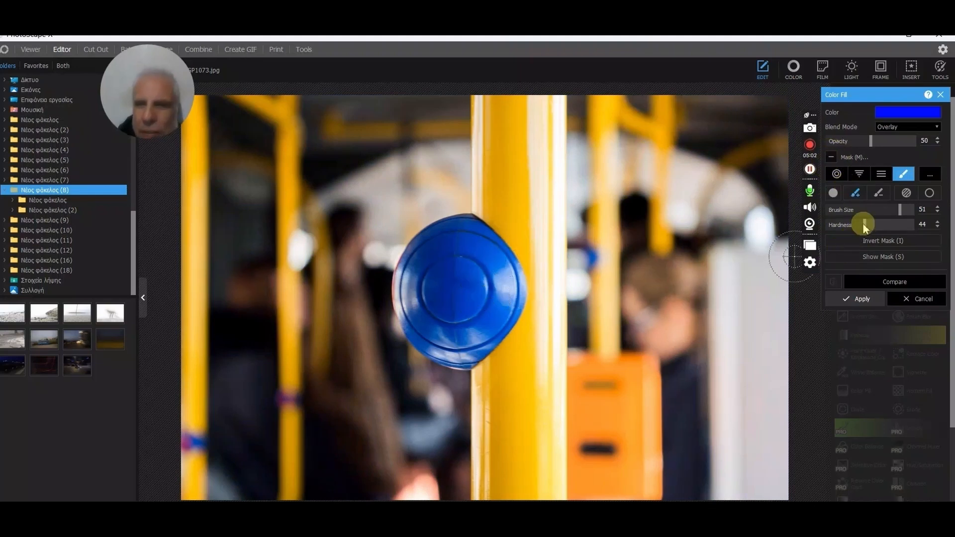
pyautogui.moveTo(447, 272)
pyautogui.mouseDown()
pyautogui.moveTo(466, 297)
pyautogui.moveTo(439, 249)
pyautogui.moveTo(424, 253)
pyautogui.moveTo(445, 235)
pyautogui.moveTo(480, 279)
pyautogui.moveTo(436, 304)
pyautogui.moveTo(482, 347)
pyautogui.moveTo(493, 327)
pyautogui.moveTo(483, 249)
pyautogui.moveTo(495, 230)
pyautogui.moveTo(503, 273)
pyautogui.moveTo(430, 268)
pyautogui.moveTo(409, 287)
pyautogui.moveTo(404, 321)
pyautogui.moveTo(430, 356)
pyautogui.moveTo(490, 326)
pyautogui.moveTo(481, 252)
pyautogui.moveTo(502, 304)
pyautogui.moveTo(490, 257)
pyautogui.moveTo(465, 231)
pyautogui.moveTo(410, 260)
pyautogui.moveTo(444, 271)
pyautogui.mouseUp()
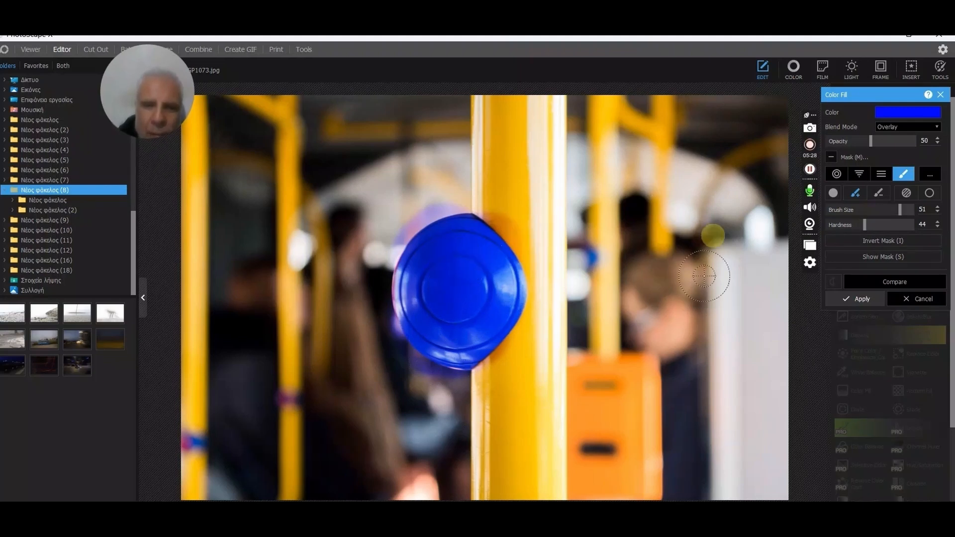
pyautogui.click(909, 301)
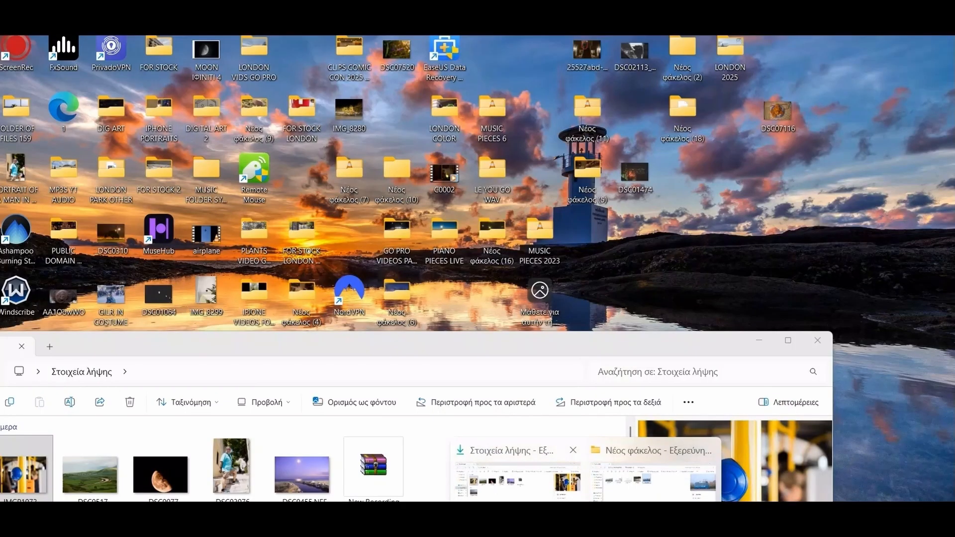
# Load the green valley photo _DSC0517 from the downloads folder into the editor and minimize the File Explorer window
pyautogui.click(446, 494)
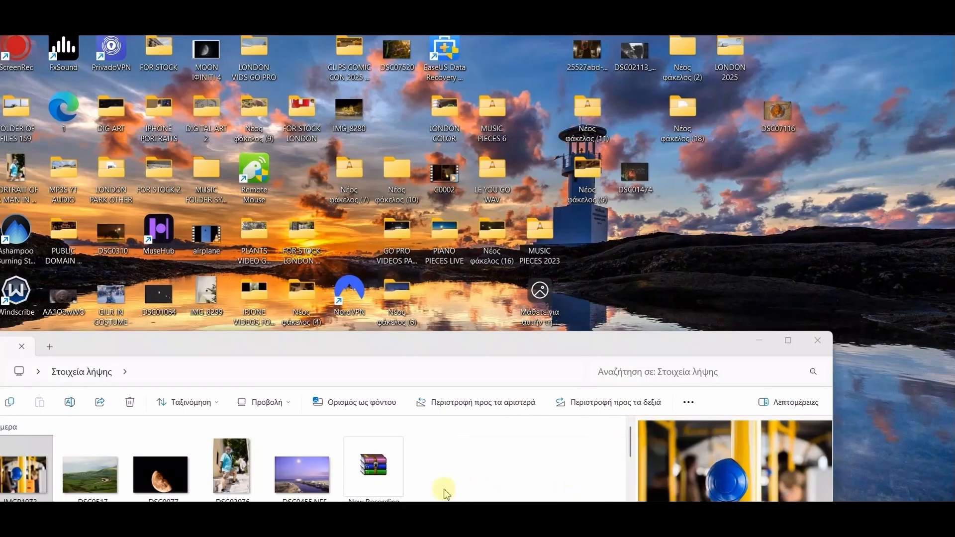
pyautogui.moveTo(89, 472); pyautogui.dragTo(431, 244)
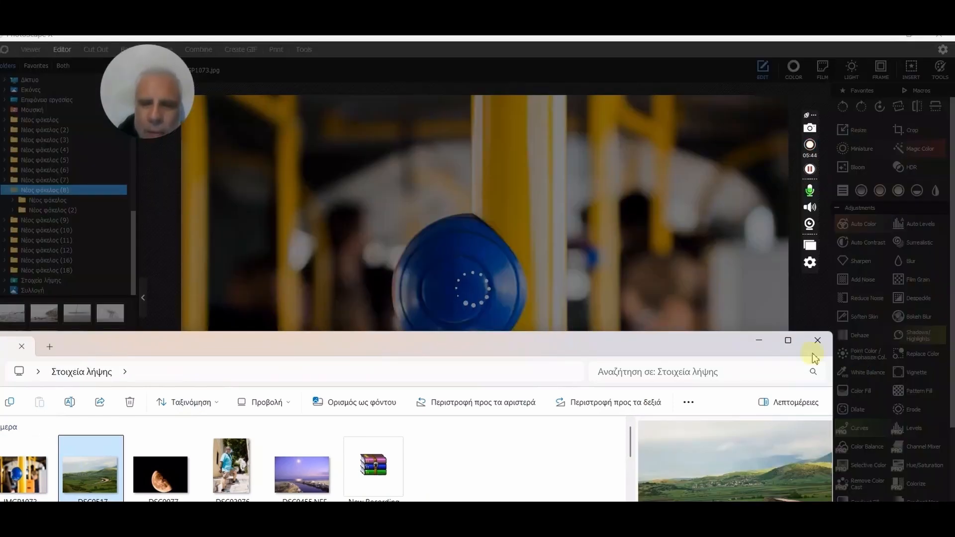
pyautogui.click(759, 341)
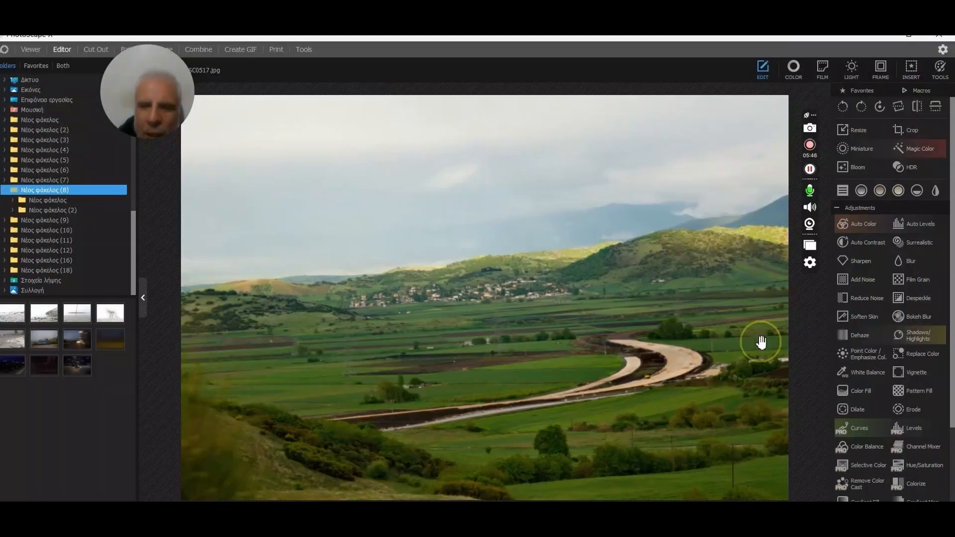
pyautogui.click(760, 341)
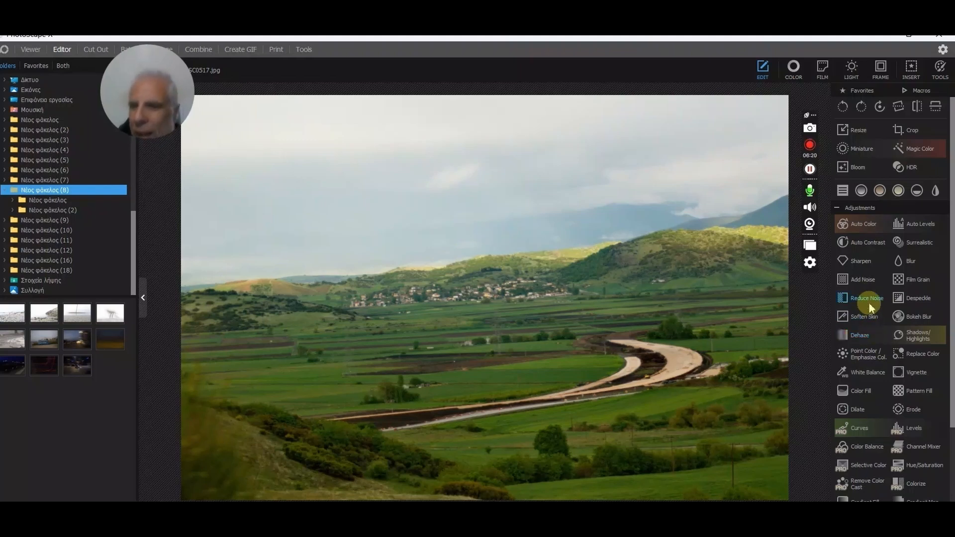
# Try a Color Fill on the valley landscape with the fill color set to dark green (#ff2e483d)
pyautogui.click(861, 391)
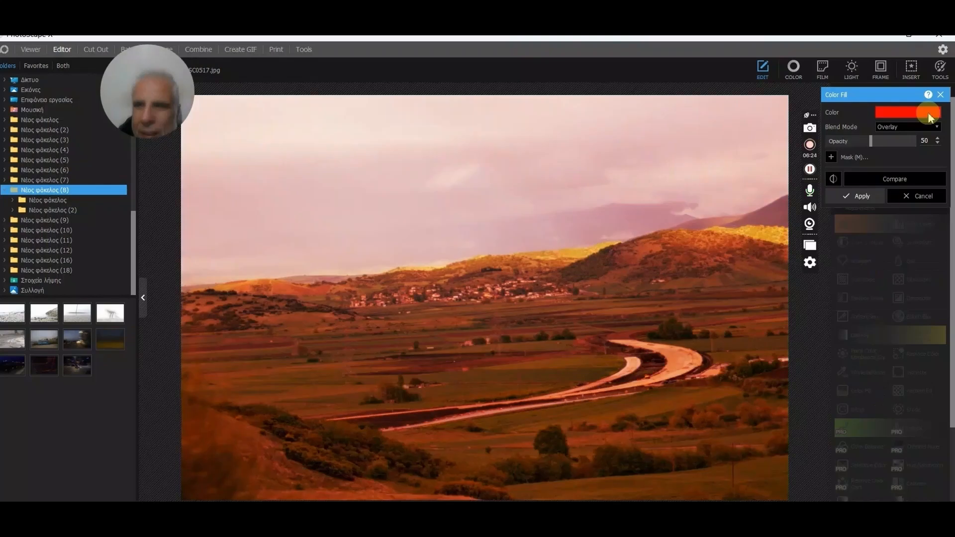
pyautogui.click(930, 114)
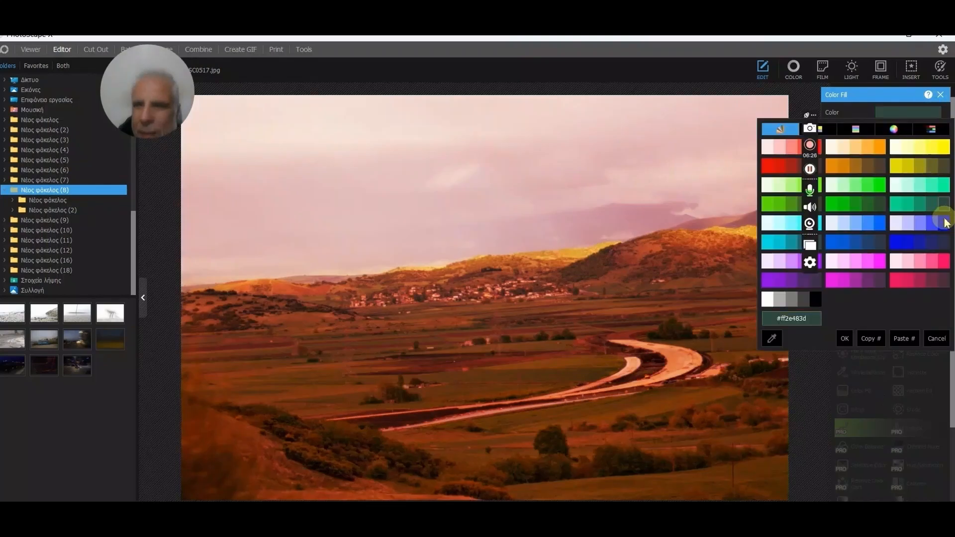
pyautogui.click(944, 206)
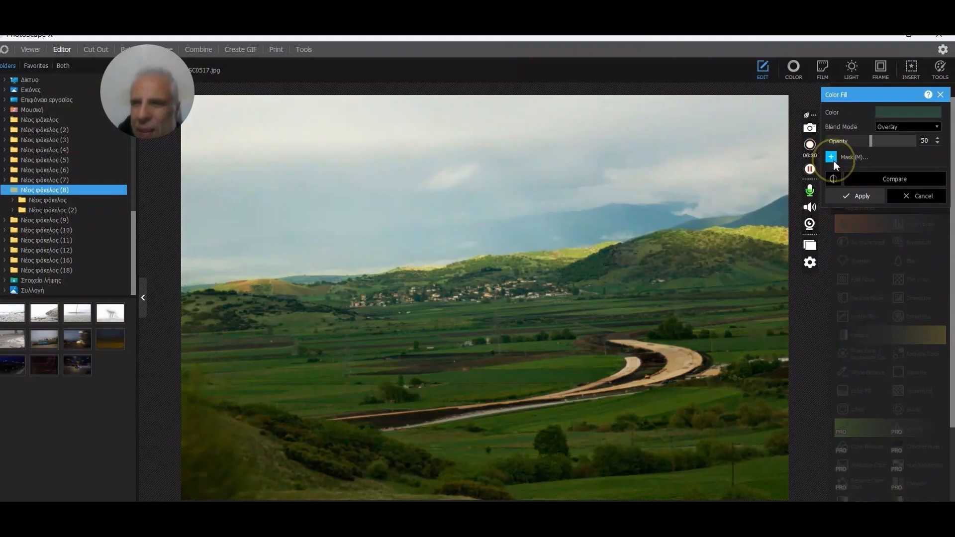
# Try masking the dark green fill with brush strokes over the hills, fields and road, and discard the Color Fill
pyautogui.click(831, 157)
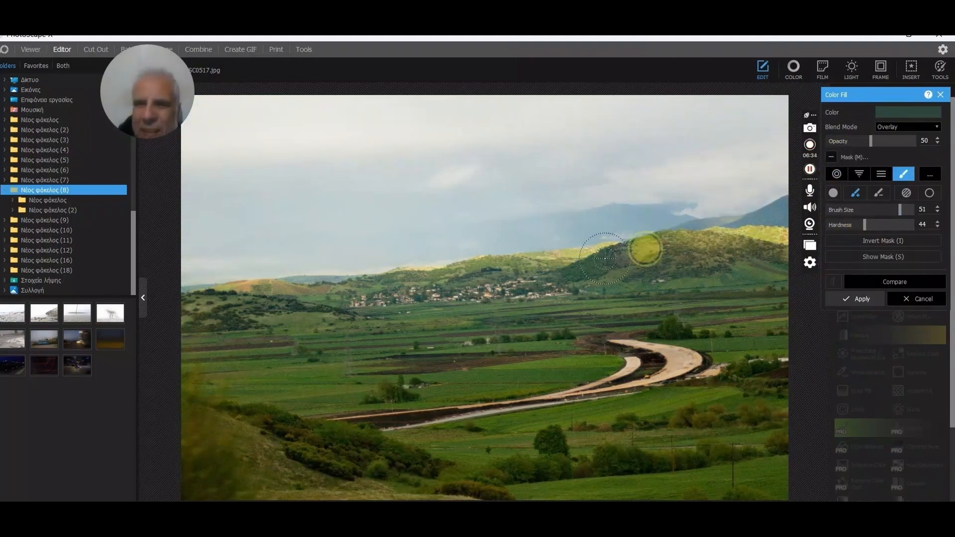
pyautogui.moveTo(691, 239)
pyautogui.mouseDown()
pyautogui.moveTo(689, 305)
pyautogui.moveTo(527, 329)
pyautogui.moveTo(742, 380)
pyautogui.moveTo(396, 334)
pyautogui.mouseUp()
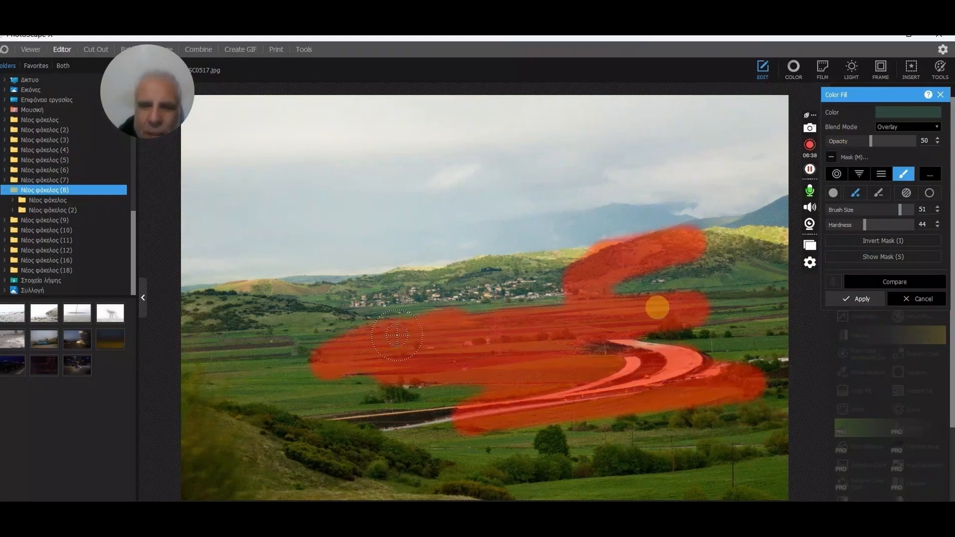
pyautogui.moveTo(357, 300)
pyautogui.mouseDown()
pyautogui.moveTo(307, 303)
pyautogui.moveTo(514, 276)
pyautogui.moveTo(390, 302)
pyautogui.moveTo(527, 298)
pyautogui.moveTo(403, 303)
pyautogui.moveTo(457, 287)
pyautogui.moveTo(261, 314)
pyautogui.moveTo(236, 337)
pyautogui.moveTo(262, 320)
pyautogui.moveTo(193, 313)
pyautogui.moveTo(306, 294)
pyautogui.moveTo(290, 295)
pyautogui.moveTo(492, 292)
pyautogui.moveTo(222, 352)
pyautogui.moveTo(308, 347)
pyautogui.moveTo(197, 379)
pyautogui.moveTo(348, 361)
pyautogui.moveTo(350, 374)
pyautogui.moveTo(293, 392)
pyautogui.moveTo(480, 404)
pyautogui.mouseUp()
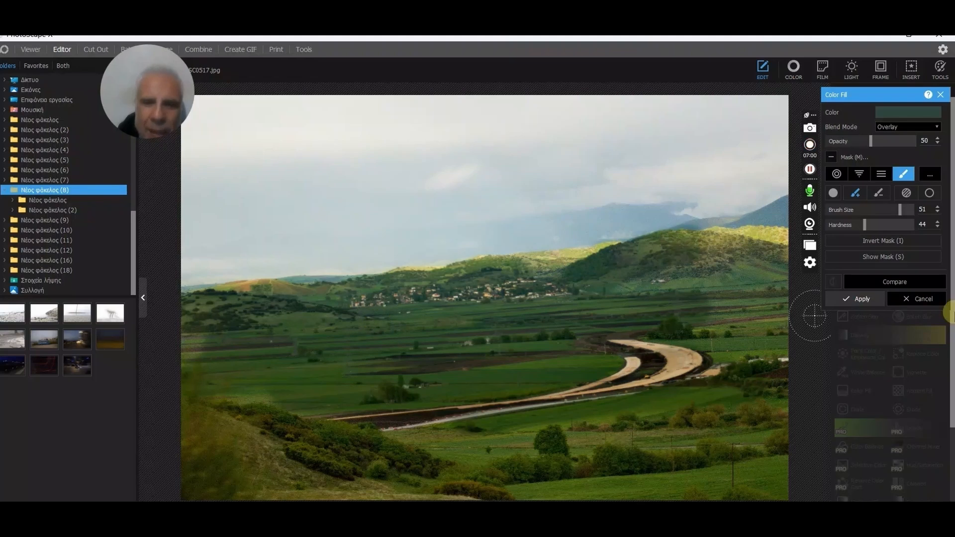
pyautogui.click(924, 300)
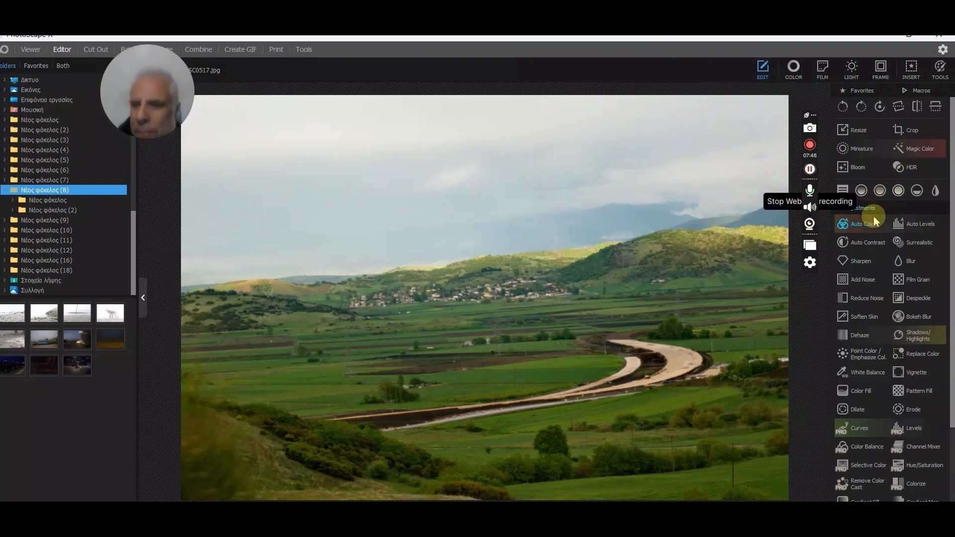
# Try the Auto Color adjustment on the valley landscape with a threshold of 50, and discard it
pyautogui.click(867, 299)
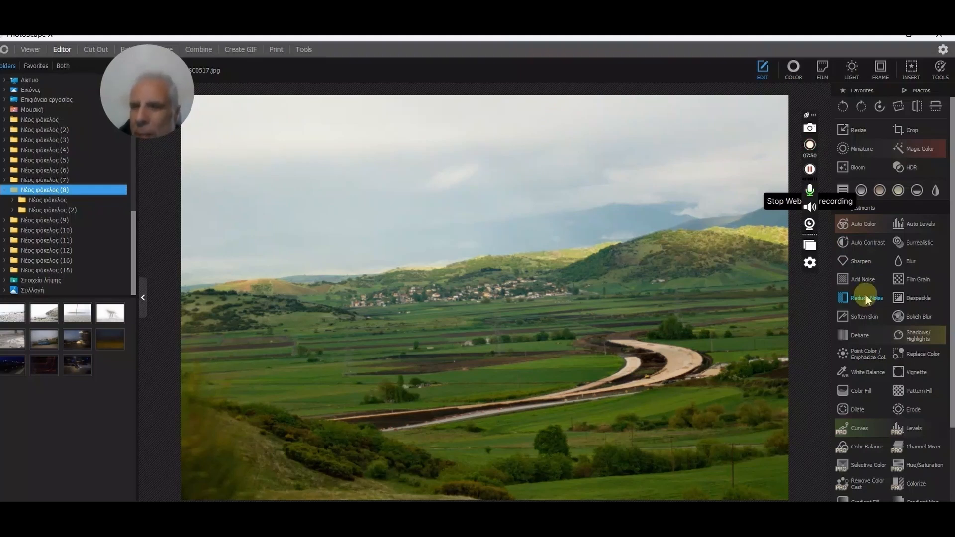
pyautogui.click(860, 224)
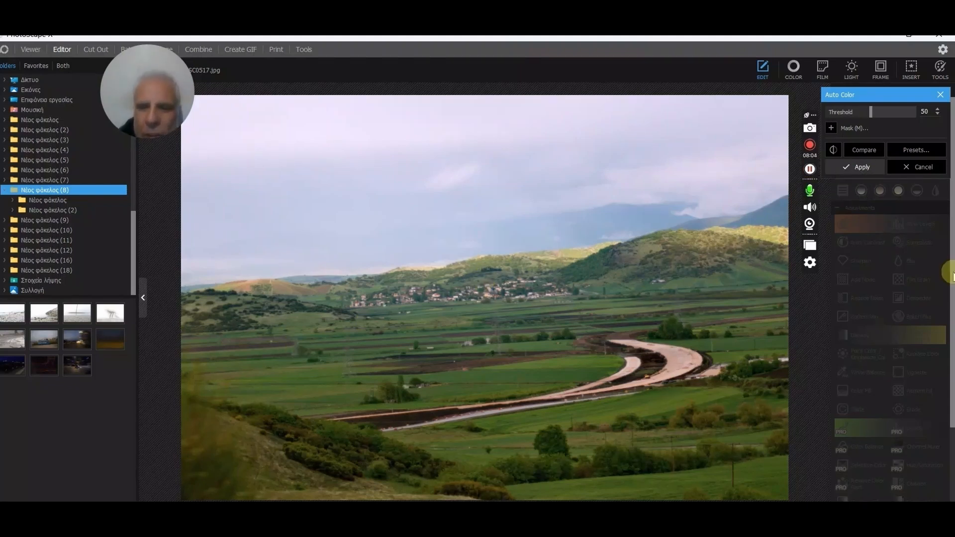
pyautogui.click(911, 168)
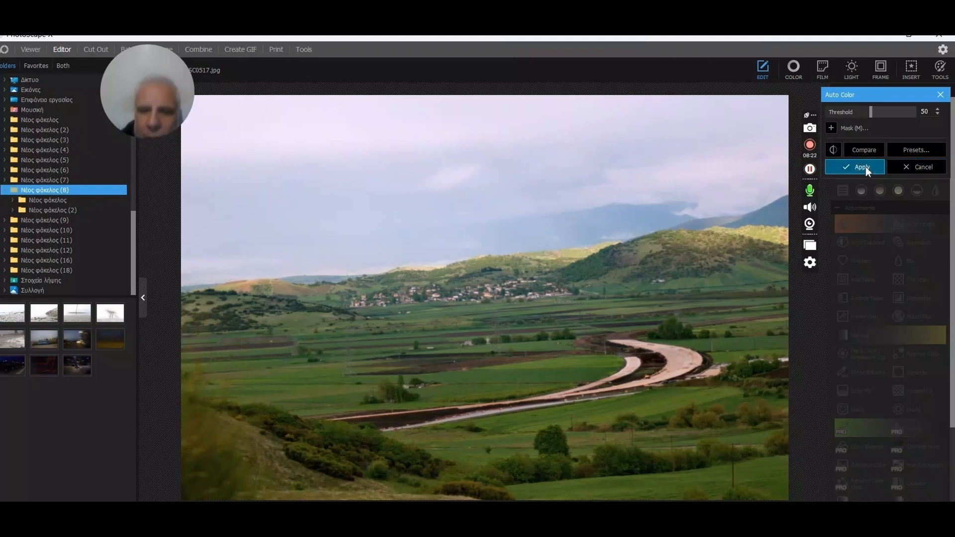
pyautogui.click(600, 255)
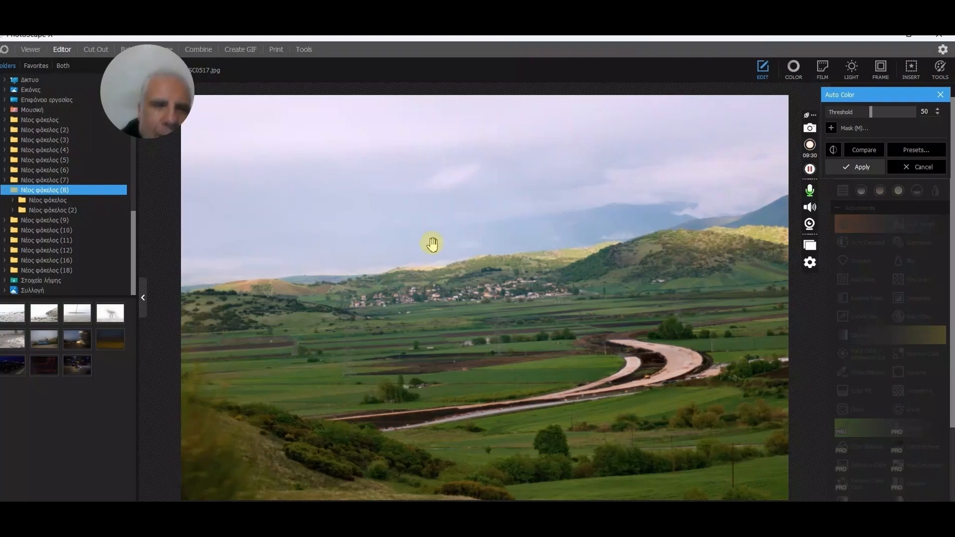
pyautogui.click(916, 169)
pyautogui.click(916, 170)
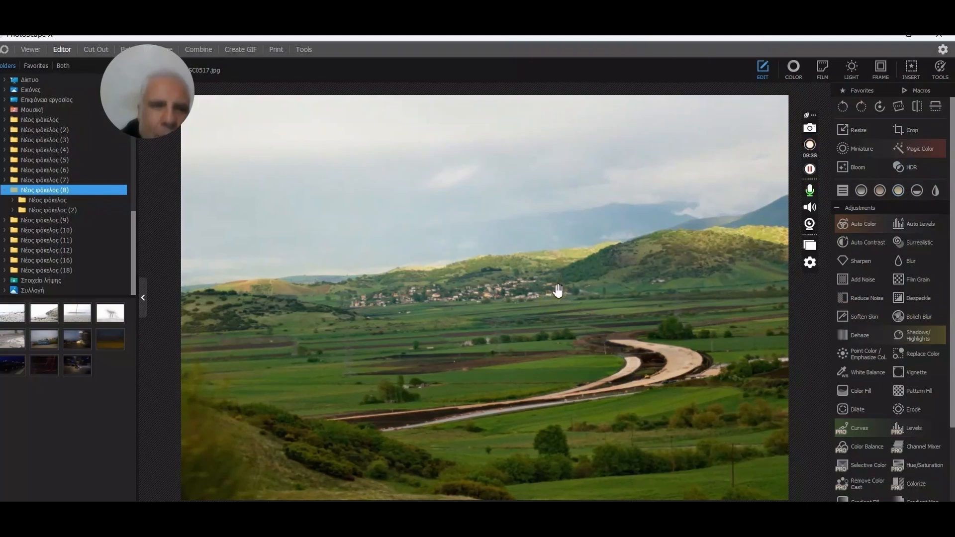
pyautogui.click(809, 146)
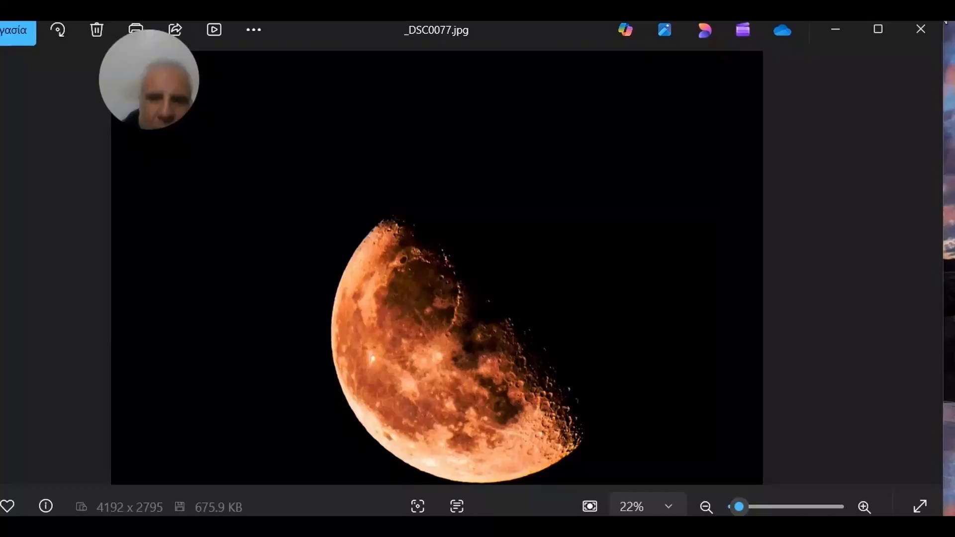